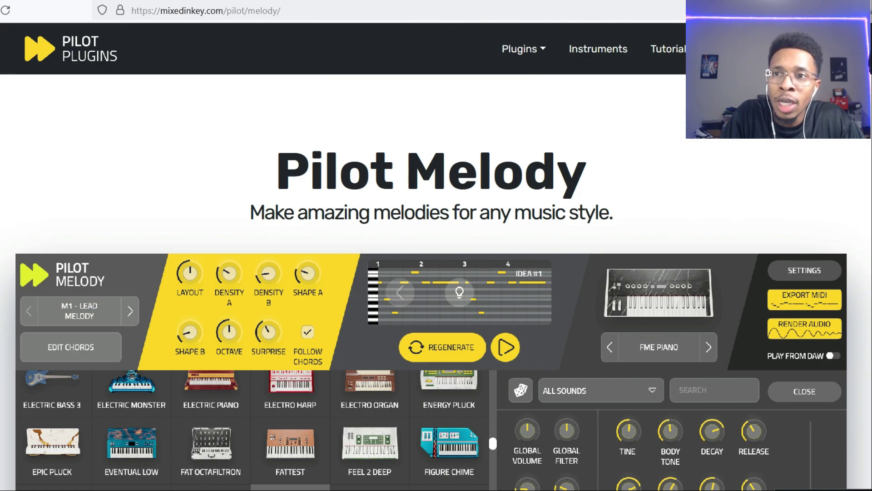
# Step: Examine the Pilot Melody product page, including its styles, MIDI canvas, custom synthesizers and pricing
pyautogui.scroll(-5, 436, 254)
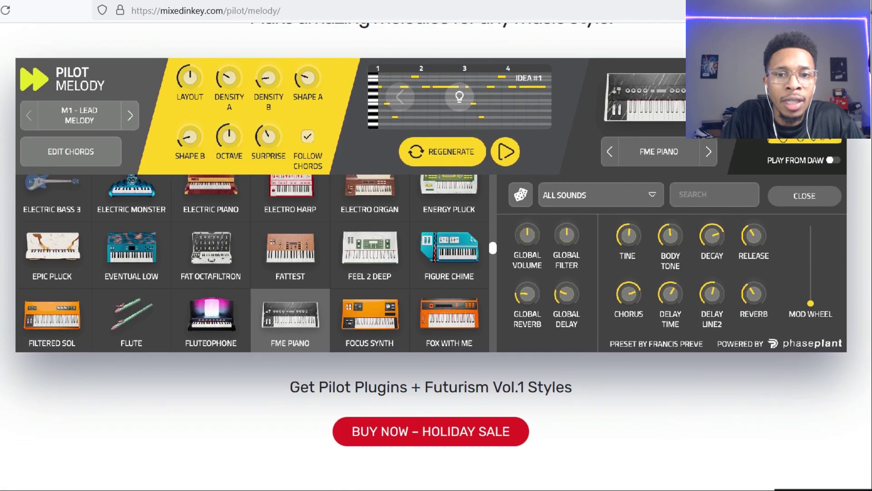
pyautogui.scroll(-6, 436, 254)
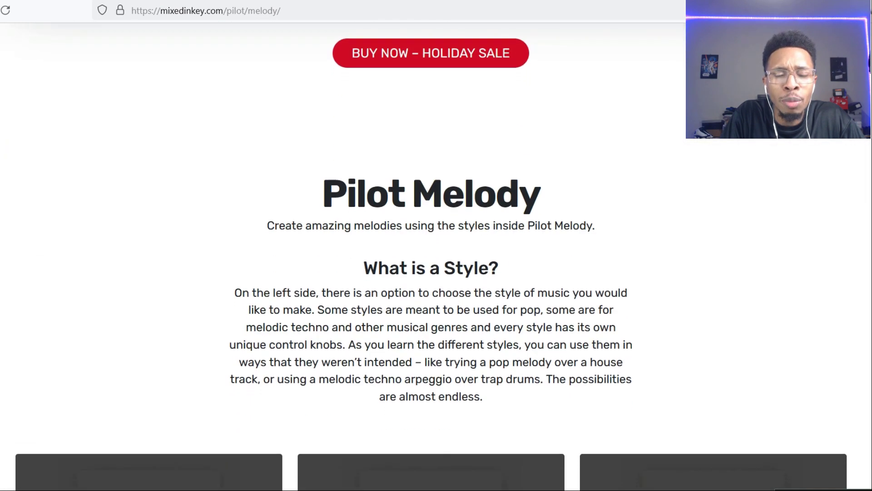
pyautogui.scroll(-8, 436, 255)
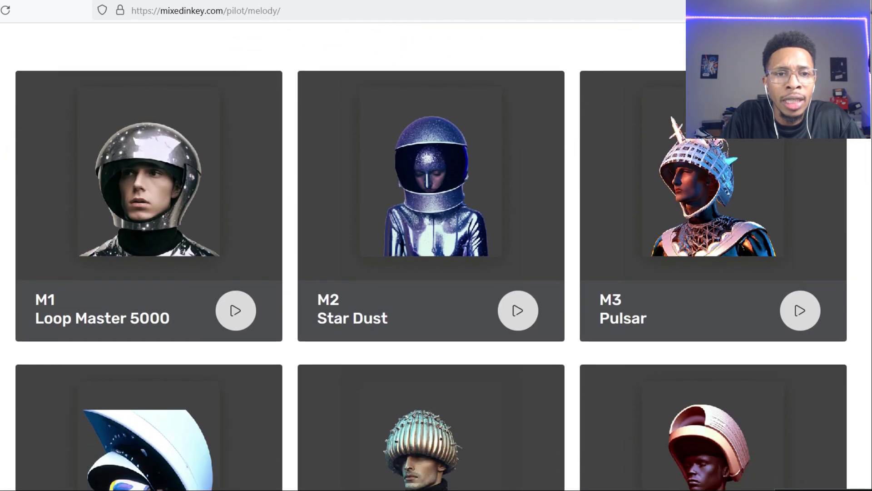
pyautogui.scroll(-3, 436, 255)
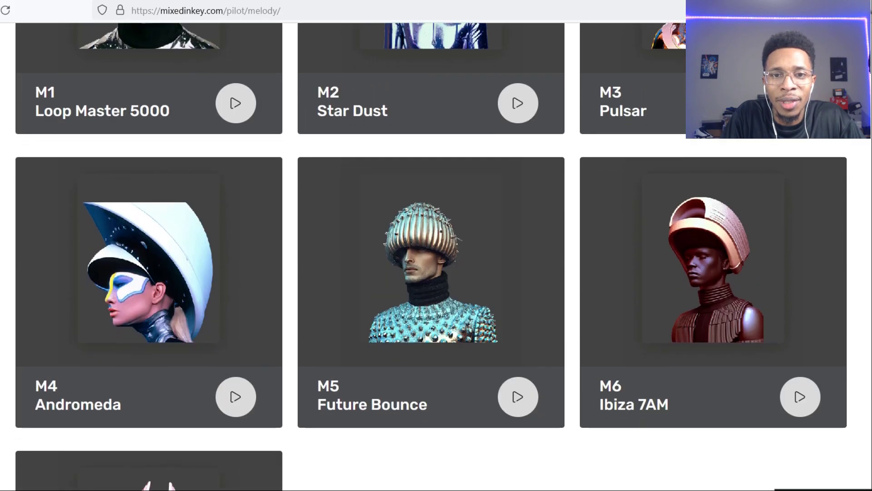
pyautogui.scroll(-2, 436, 254)
pyautogui.scroll(-11, 436, 254)
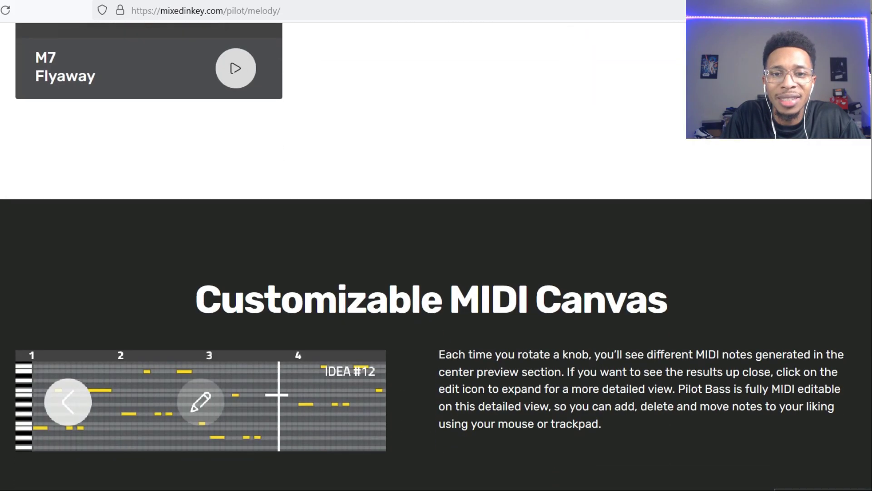
pyautogui.scroll(-2, 436, 255)
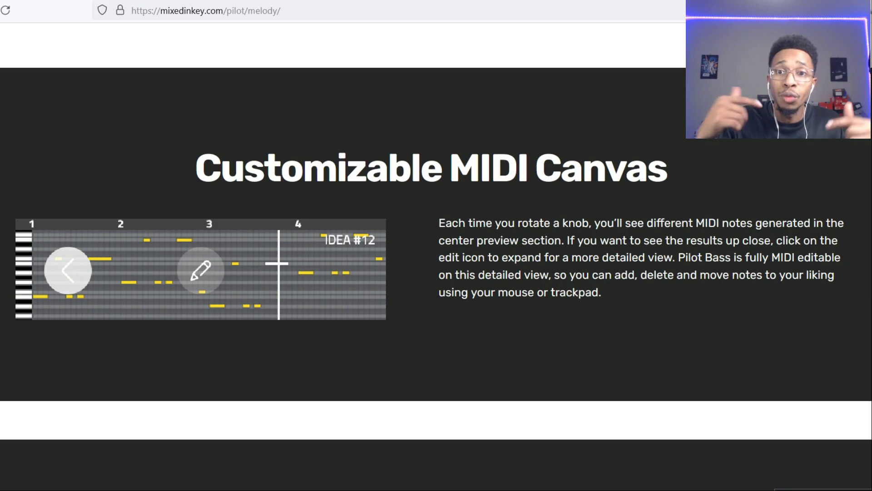
pyautogui.scroll(-8, 436, 273)
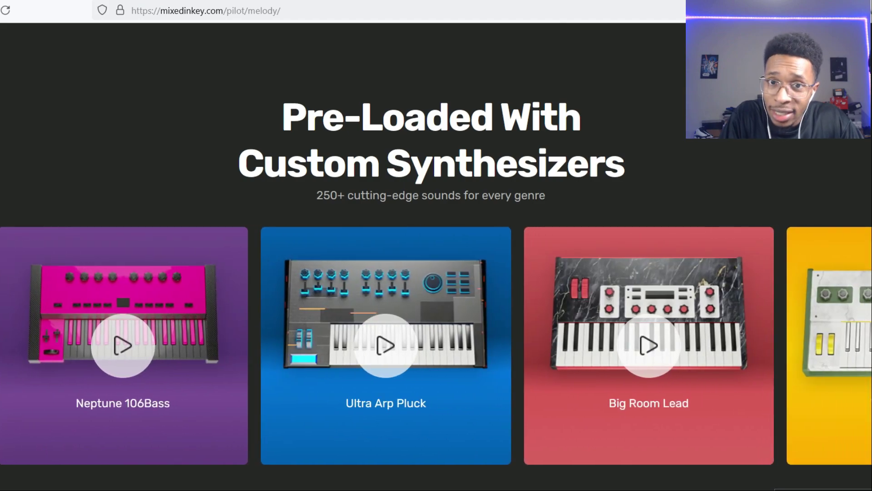
pyautogui.scroll(-4, 436, 272)
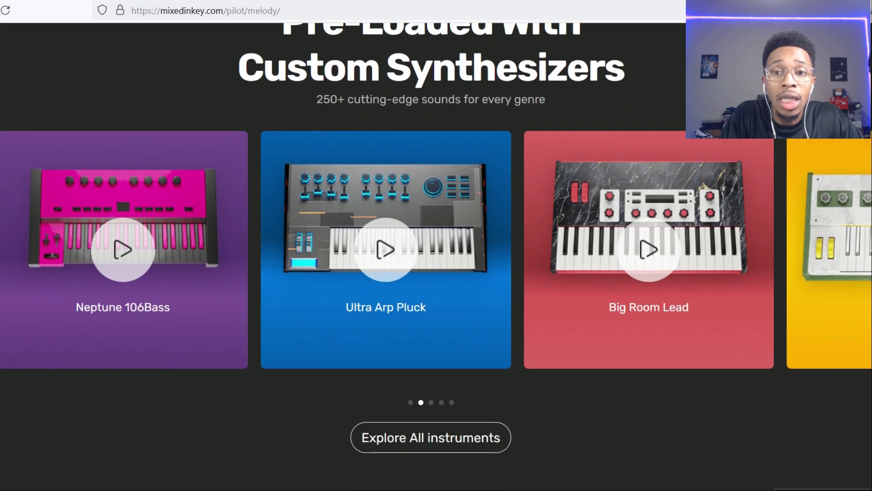
pyautogui.scroll(-7, 436, 273)
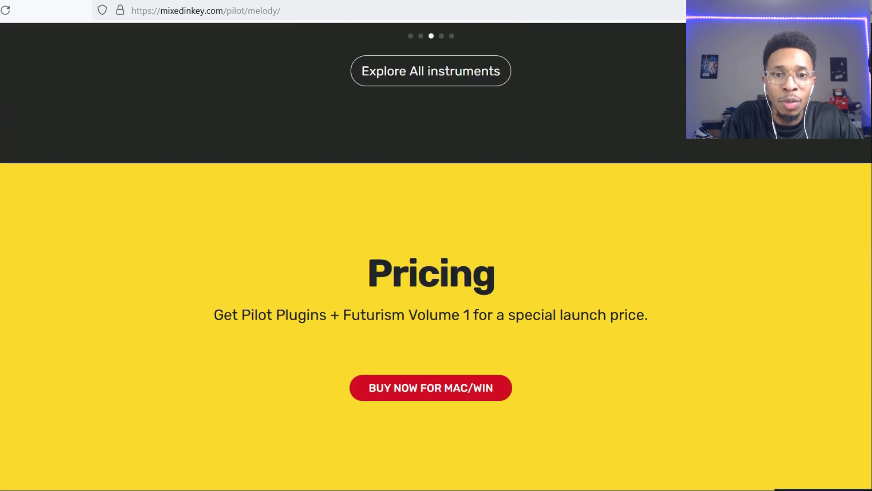
pyautogui.scroll(-1, 436, 272)
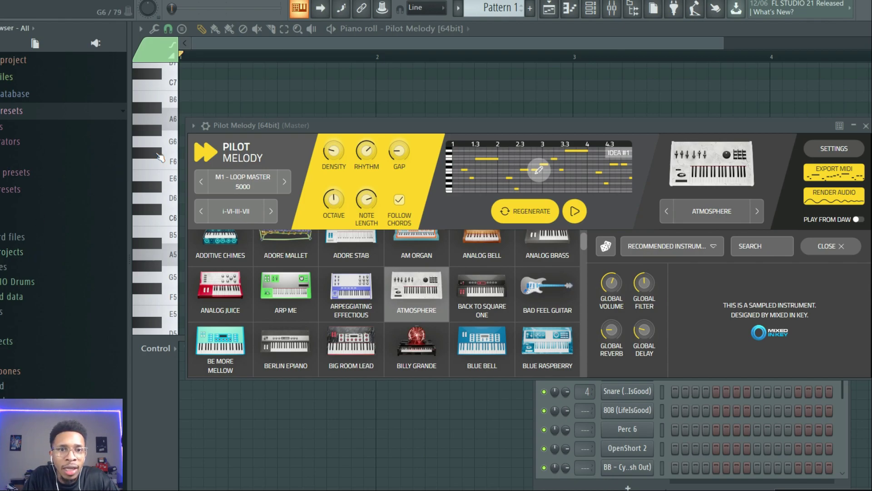
# Step: In FL Studio, regenerate the Pilot Melody idea, switch the instrument to Bad Feel Guitar and preview the melody
pyautogui.moveTo(335, 128); pyautogui.dragTo(335, 67)
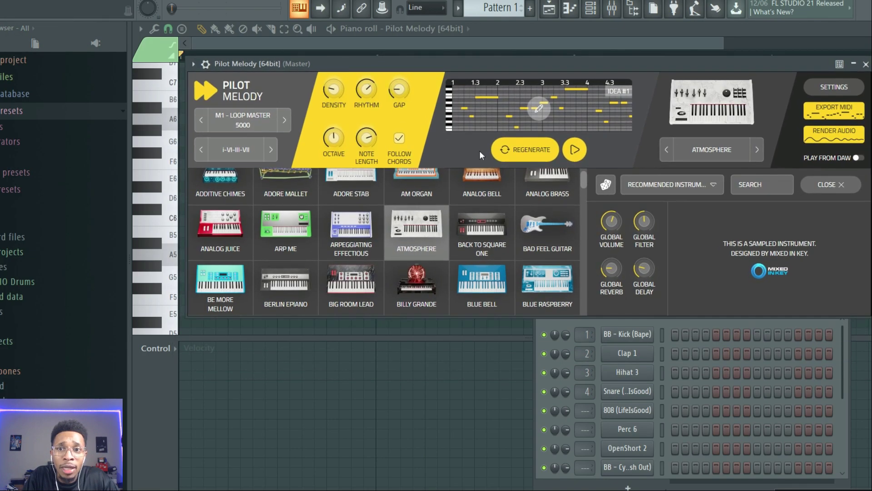
pyautogui.click(528, 156)
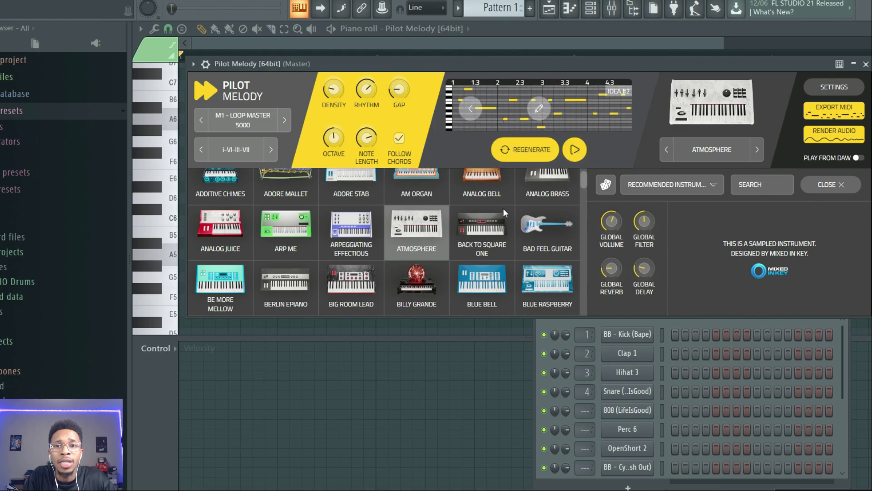
pyautogui.click(537, 245)
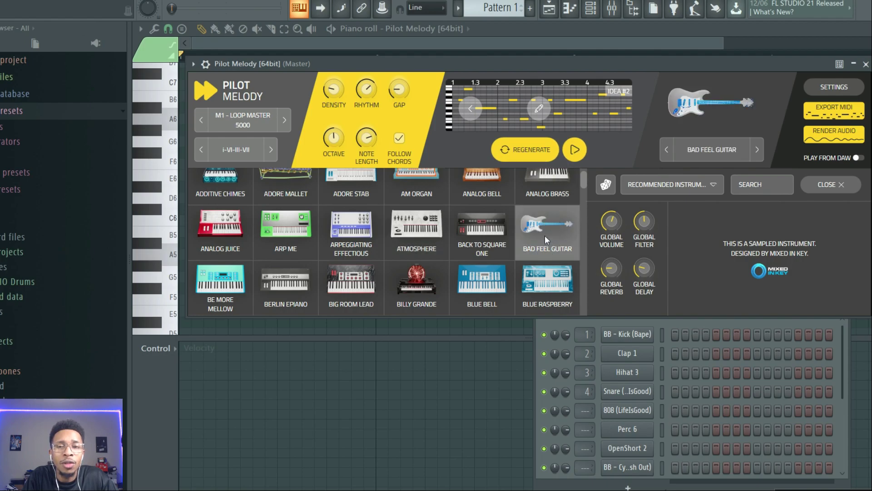
pyautogui.click(575, 149)
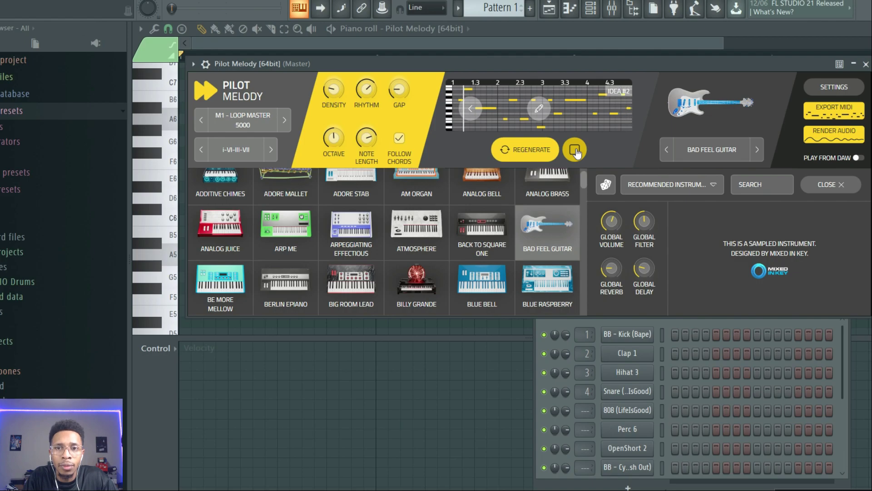
pyautogui.click(575, 150)
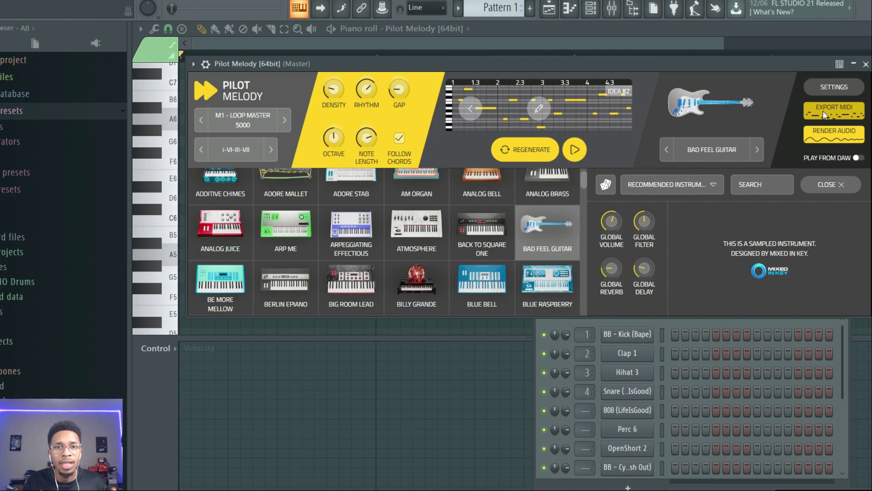
# Step: Open the style browser, select the M2 Star Dust style and preview its melody
pyautogui.click(243, 120)
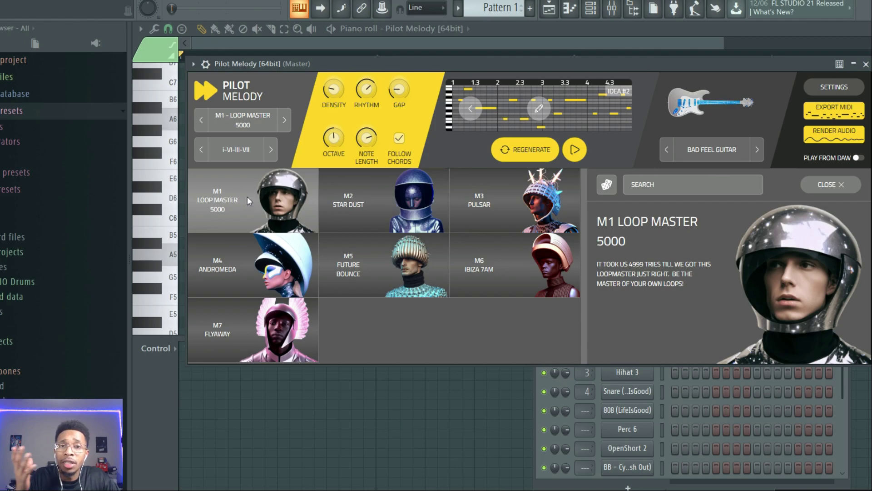
pyautogui.click(341, 213)
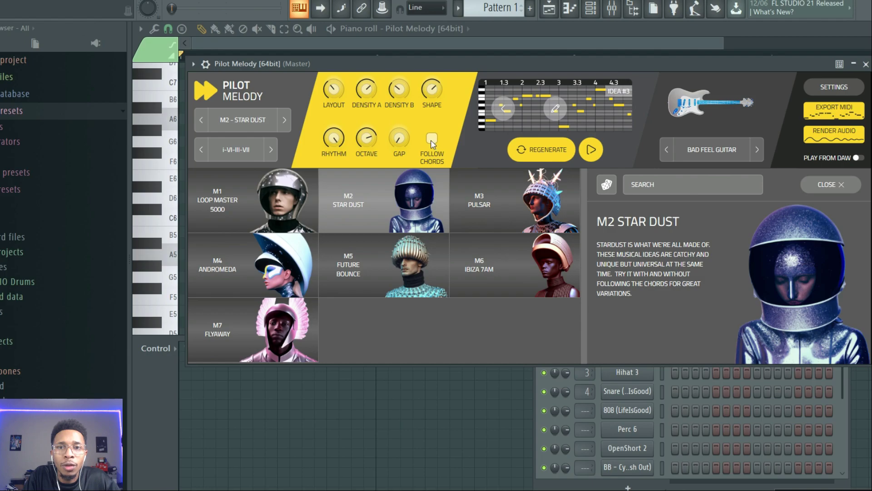
pyautogui.click(591, 153)
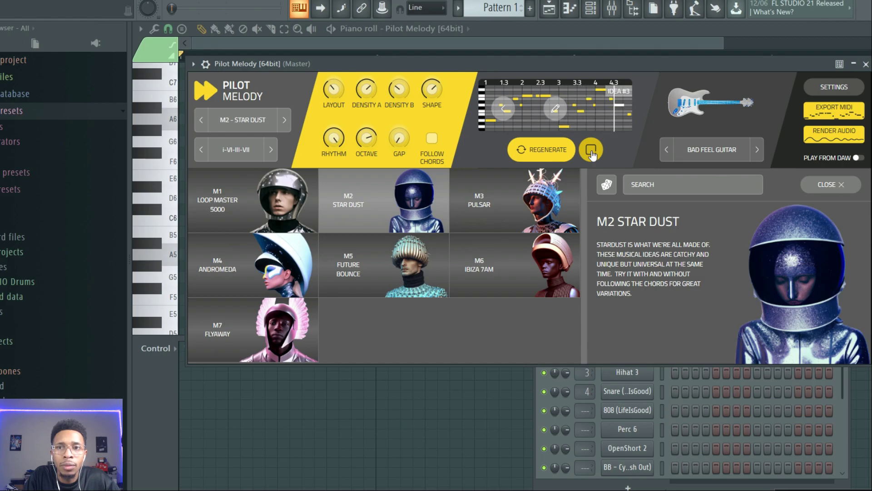
pyautogui.click(592, 154)
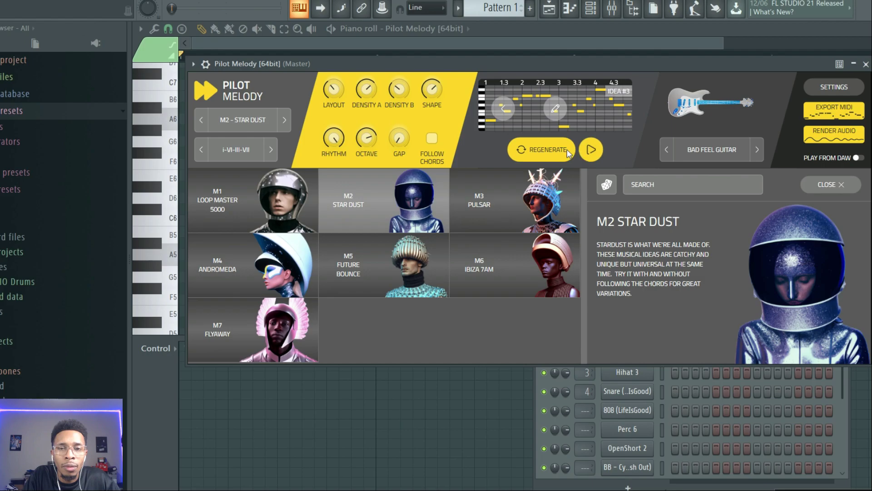
# Step: Enable Follow Chords for the Star Dust style and preview the resulting melody
pyautogui.click(434, 140)
pyautogui.click(591, 151)
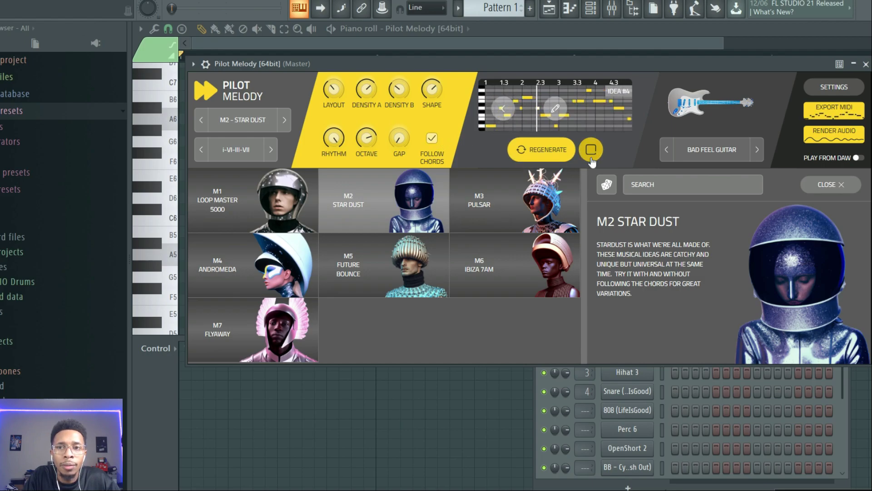
pyautogui.click(591, 157)
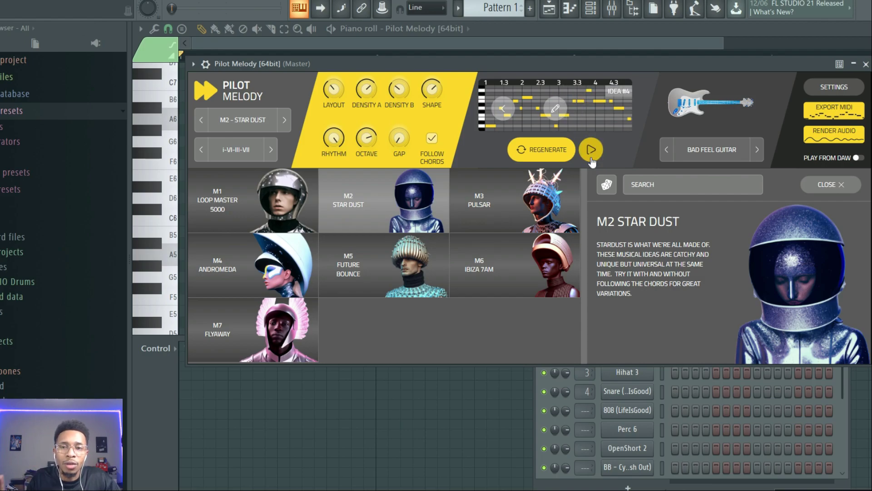
# Step: Try the Pulsar, Andromeda, Future Bounce and Ibiza 7AM styles, settle on M7 Flyaway and preview its melody
pyautogui.click(473, 201)
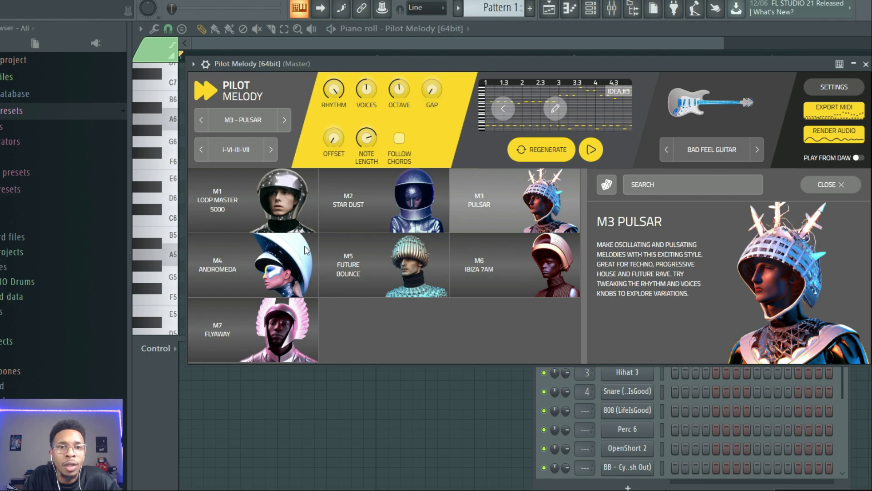
pyautogui.click(225, 277)
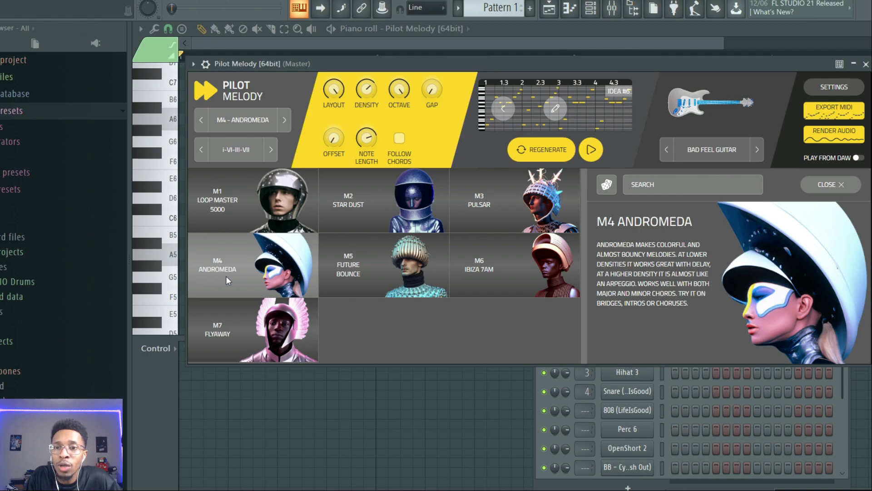
pyautogui.click(367, 264)
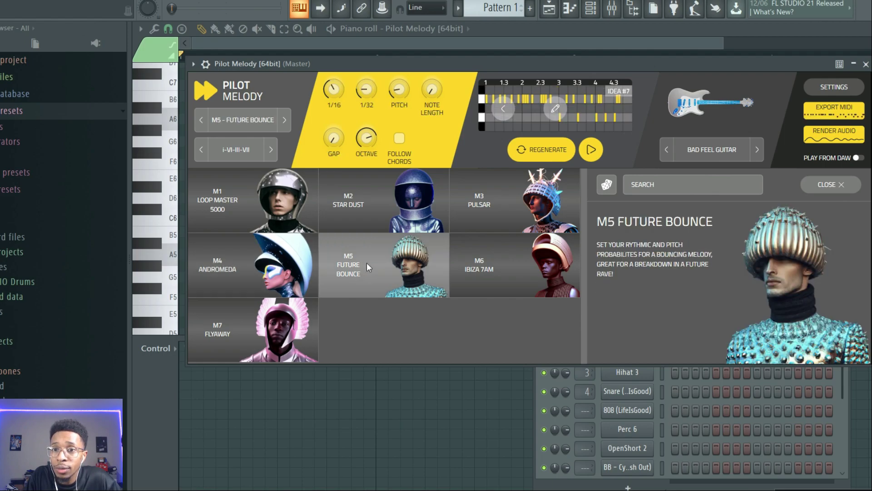
pyautogui.click(495, 269)
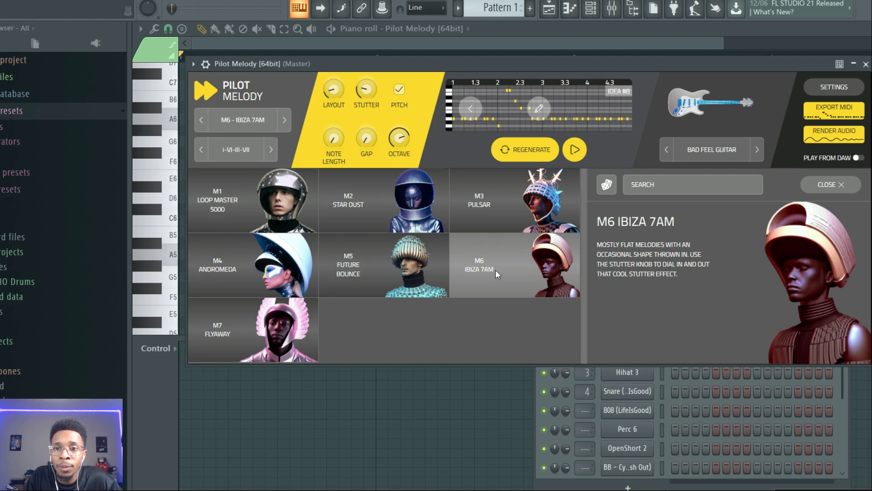
pyautogui.click(245, 309)
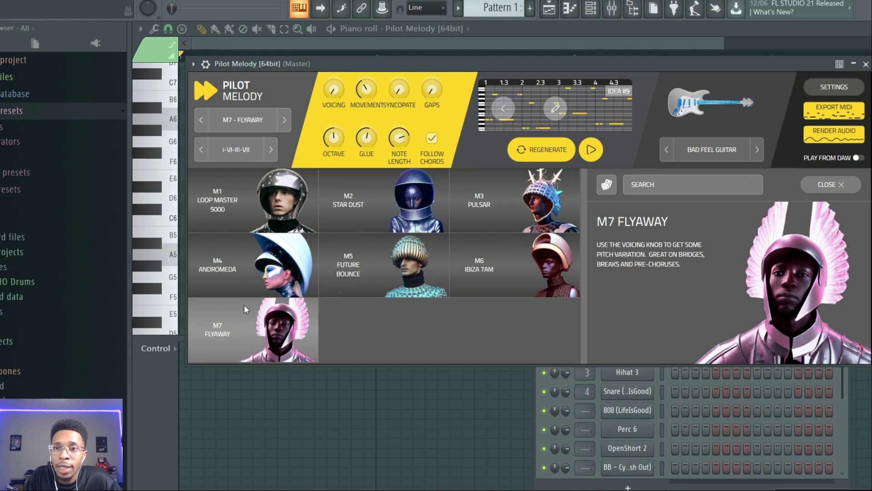
pyautogui.click(595, 153)
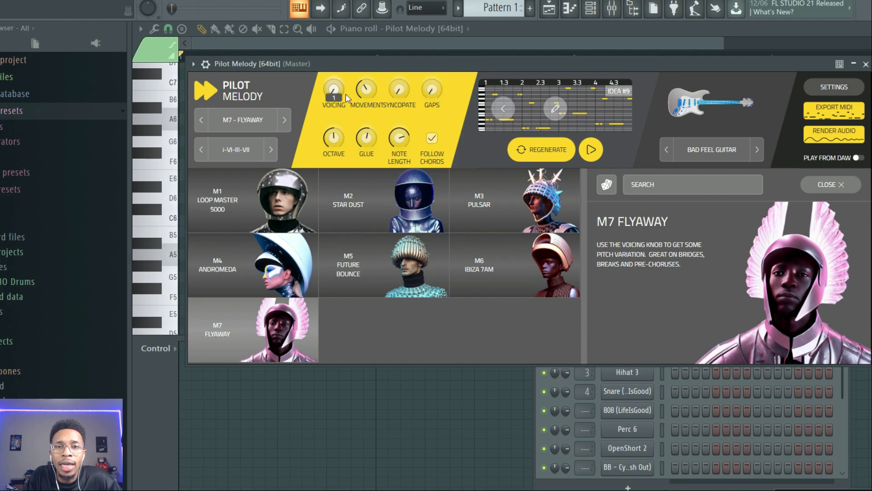
# Step: Set the Flyaway style's Movement to 0 and raise its Syncopate and Gaps amounts
pyautogui.moveTo(361, 85)
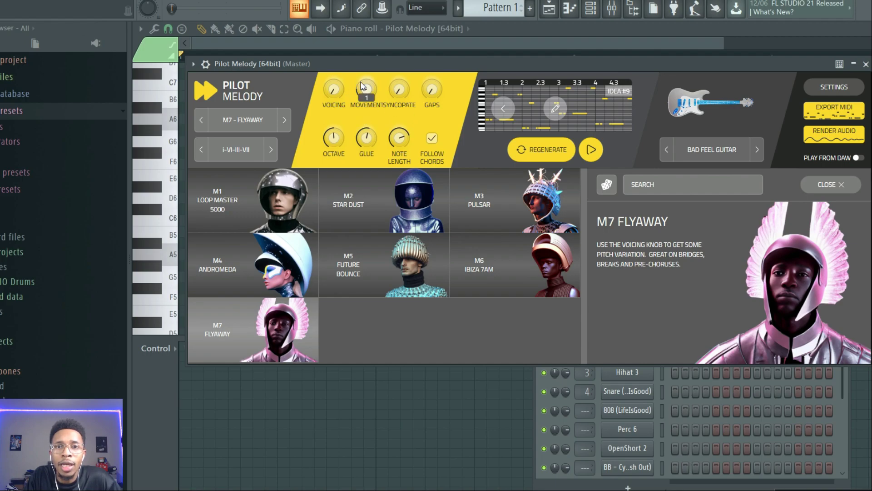
pyautogui.moveTo(395, 95)
pyautogui.scroll(-2, 395, 95)
pyautogui.moveTo(431, 96)
pyautogui.scroll(1, 429, 94)
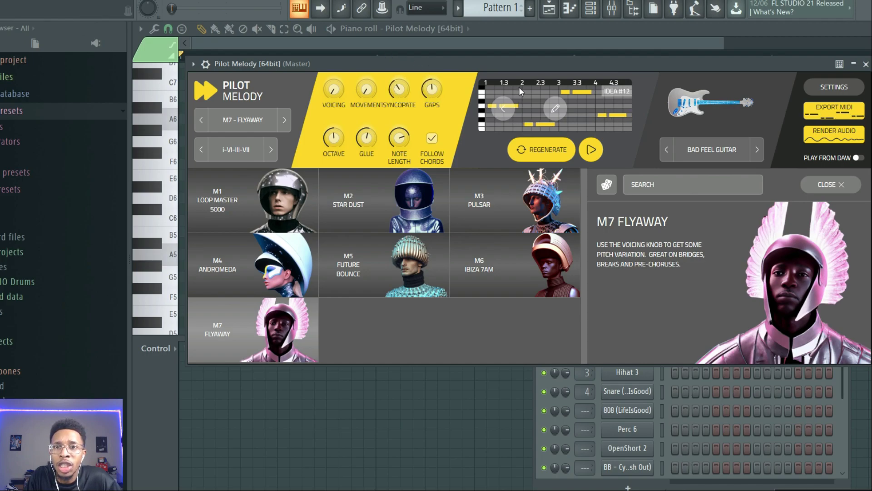
# Step: Lower the Flyaway style's Note Length and Glue to their minimum and raise Octave to its maximum
pyautogui.scroll(-3, 402, 138)
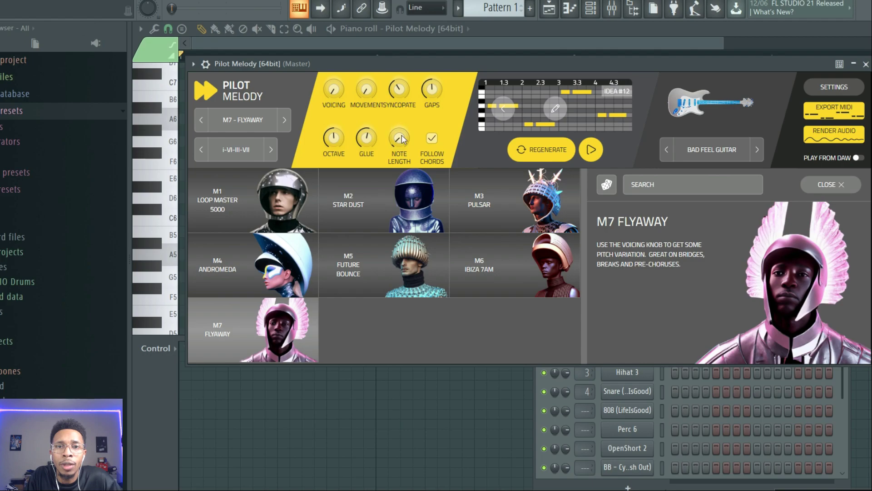
pyautogui.scroll(-2, 366, 139)
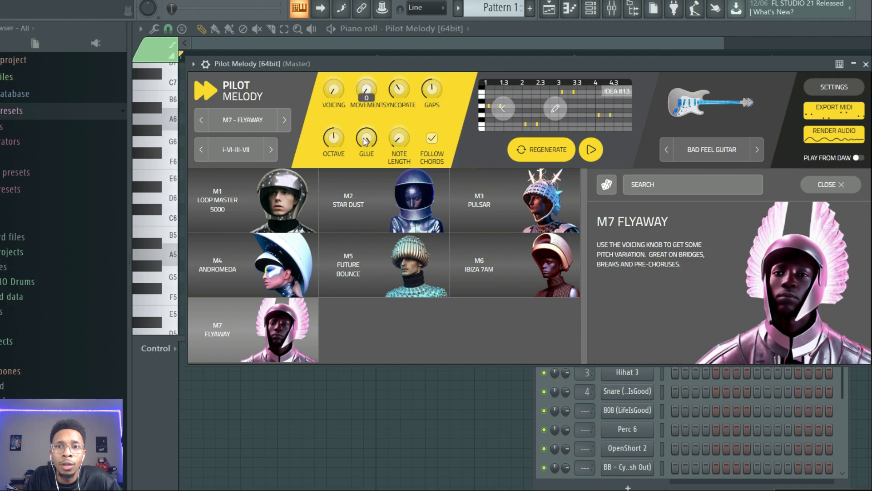
pyautogui.scroll(2, 366, 141)
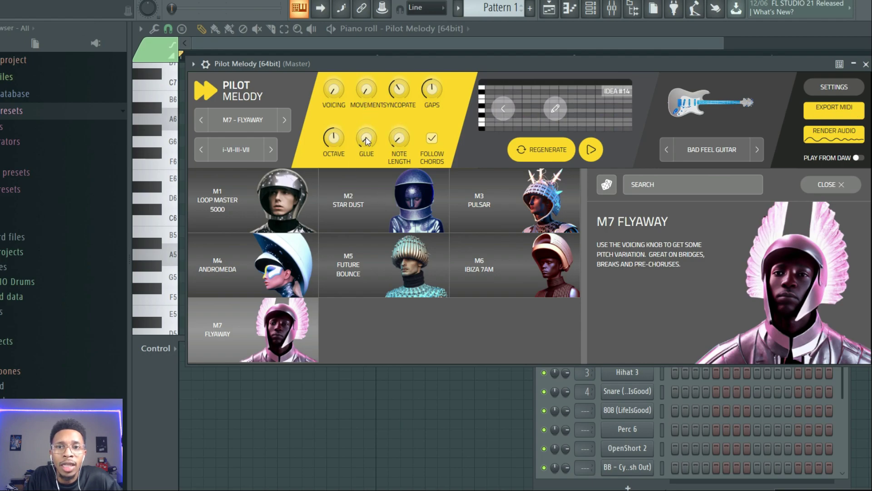
pyautogui.moveTo(333, 141); pyautogui.dragTo(333, 95)
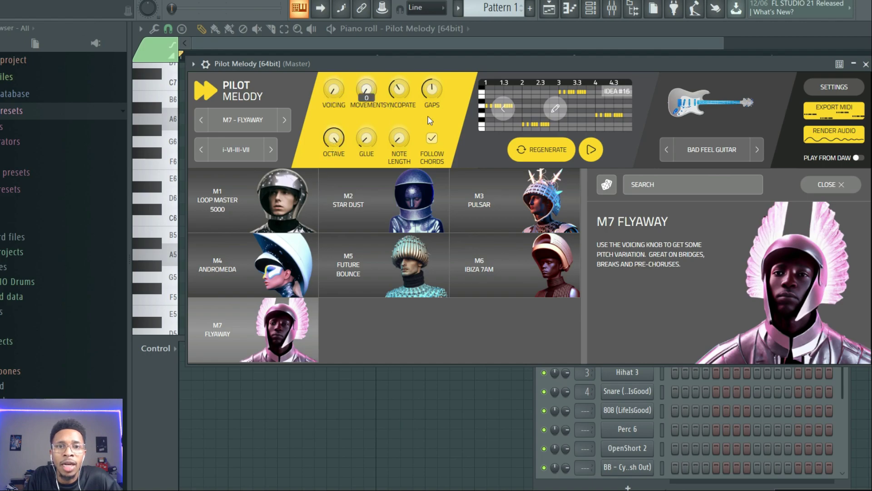
# Step: Regenerate the Flyaway melody three times with the adjusted settings
pyautogui.click(539, 150)
pyautogui.click(539, 150)
pyautogui.click(539, 150)
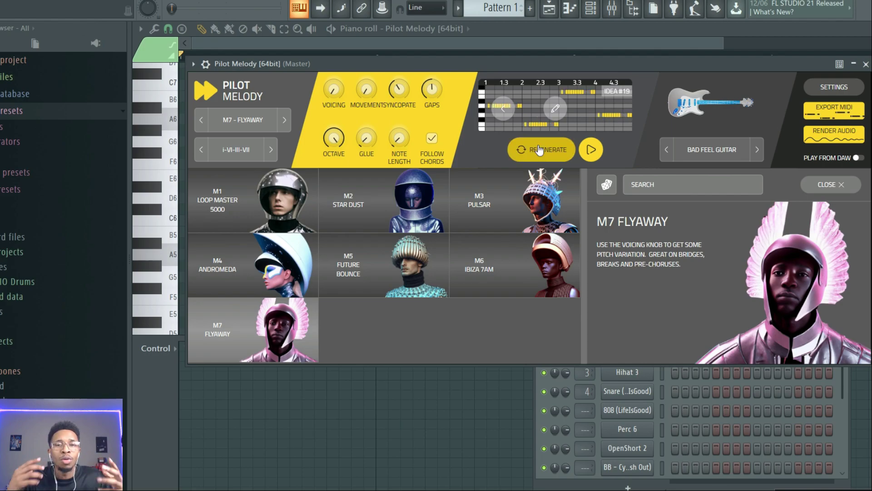
# Step: Load the Twinkle Lead instrument and preview the melody with it
pyautogui.click(720, 150)
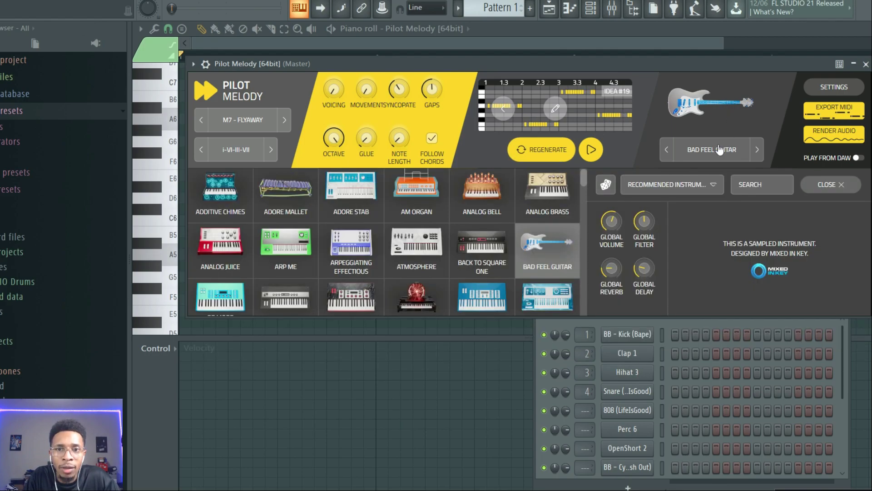
pyautogui.scroll(-15, 502, 224)
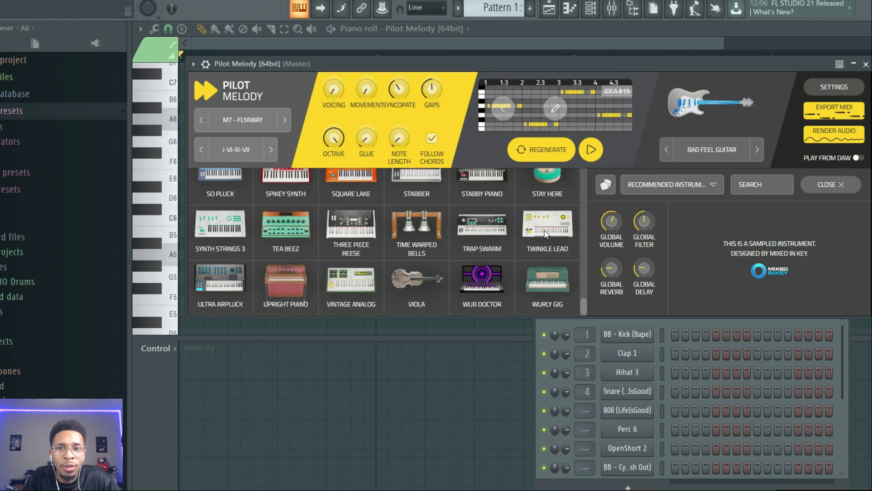
pyautogui.click(545, 230)
pyautogui.click(591, 150)
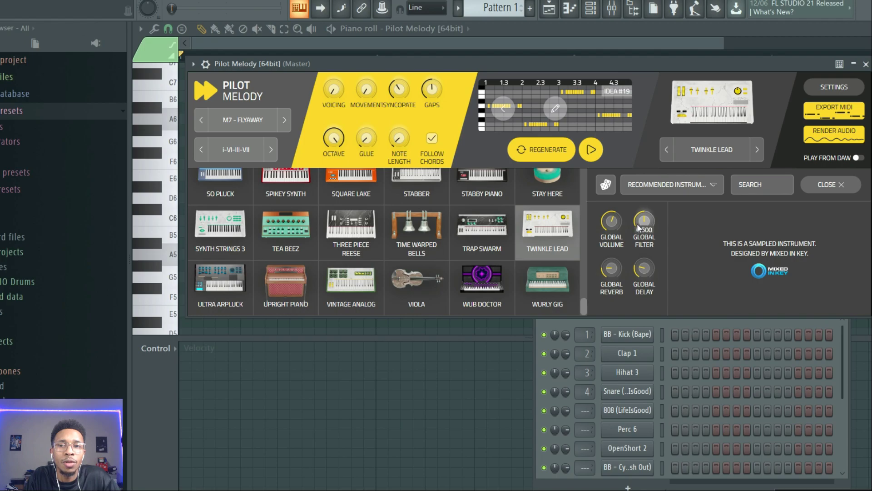
# Step: Sweep the Global Filter up and down while the melody plays, leave it slightly below its midpoint and stop playback
pyautogui.click(591, 149)
pyautogui.scroll(6, 646, 220)
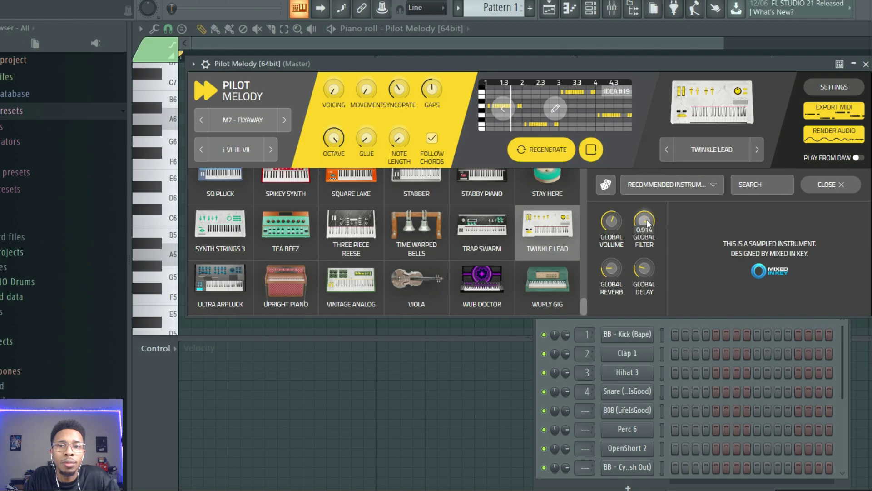
pyautogui.scroll(-10, 646, 219)
pyautogui.scroll(4, 646, 219)
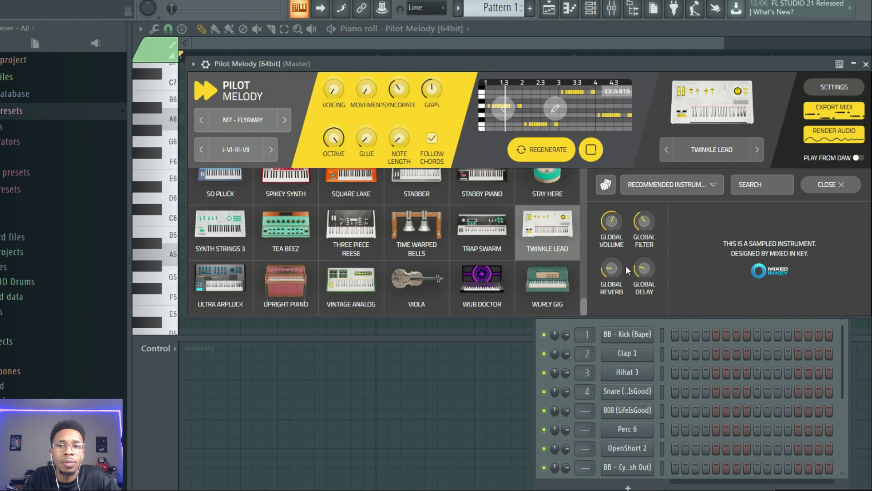
pyautogui.scroll(3, 642, 268)
pyautogui.click(590, 149)
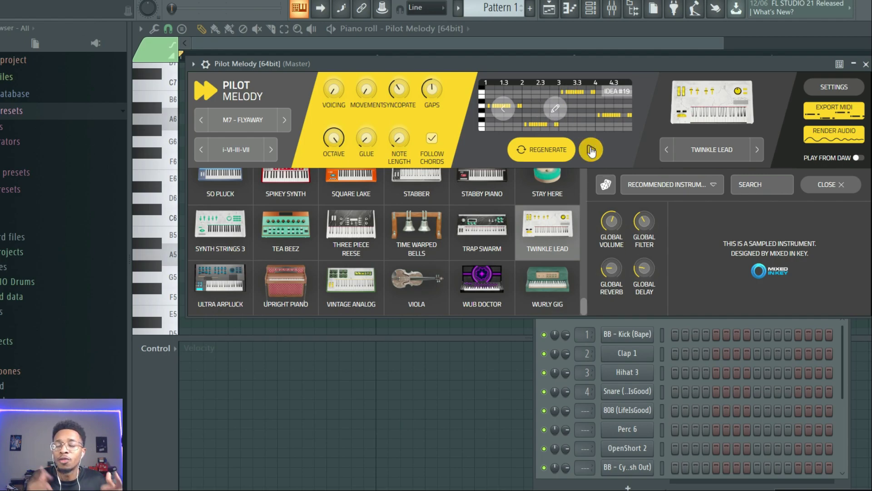
# Step: Pick a random instrument, replace it with Old G and preview the melody with that guitar
pyautogui.click(605, 185)
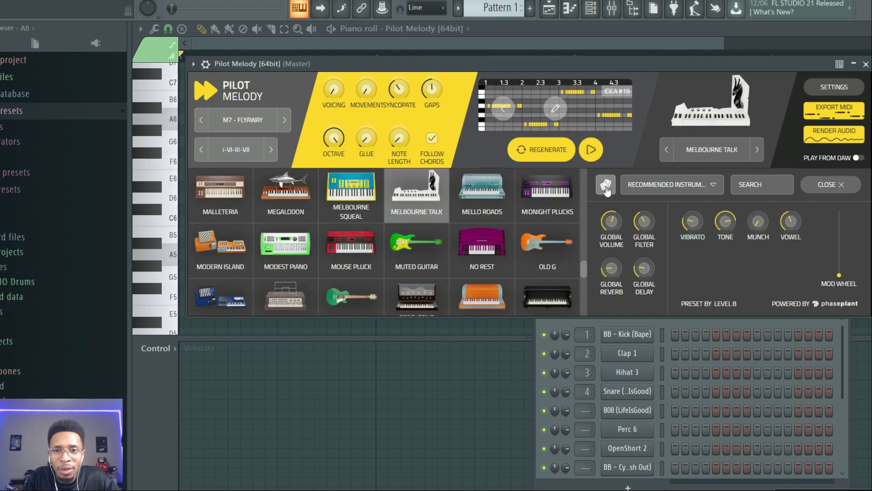
pyautogui.click(547, 251)
pyautogui.click(593, 151)
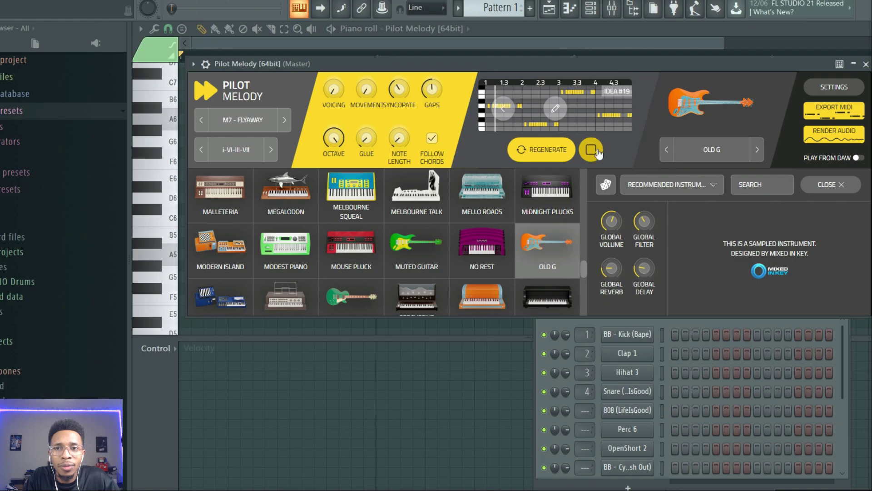
pyautogui.click(593, 151)
# Step: Pick another random instrument and view the melody's notes in the note editor
pyautogui.click(607, 185)
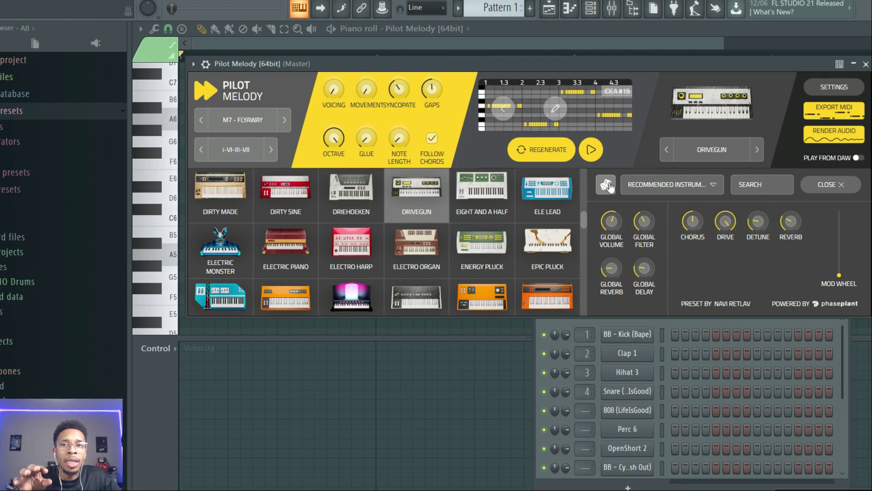
pyautogui.click(556, 110)
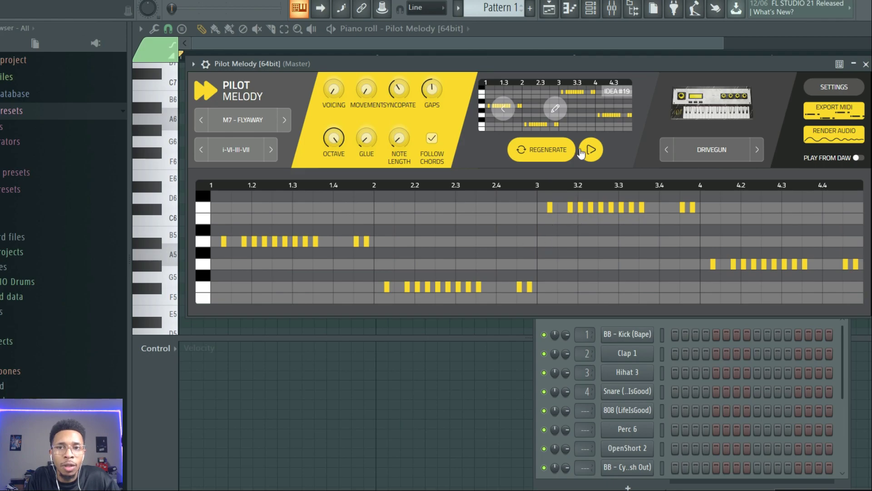
pyautogui.click(557, 111)
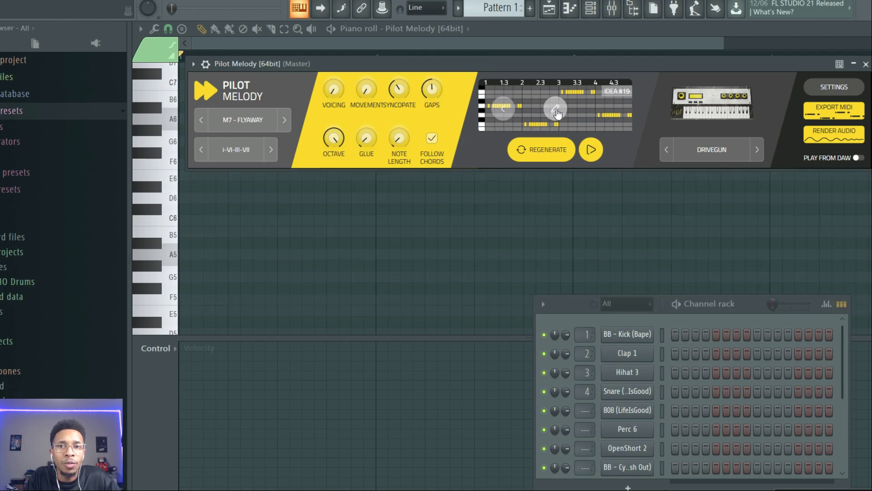
# Step: Open the chord progression settings, try the E Blues Minor scale and set the key to E Minor
pyautogui.click(224, 152)
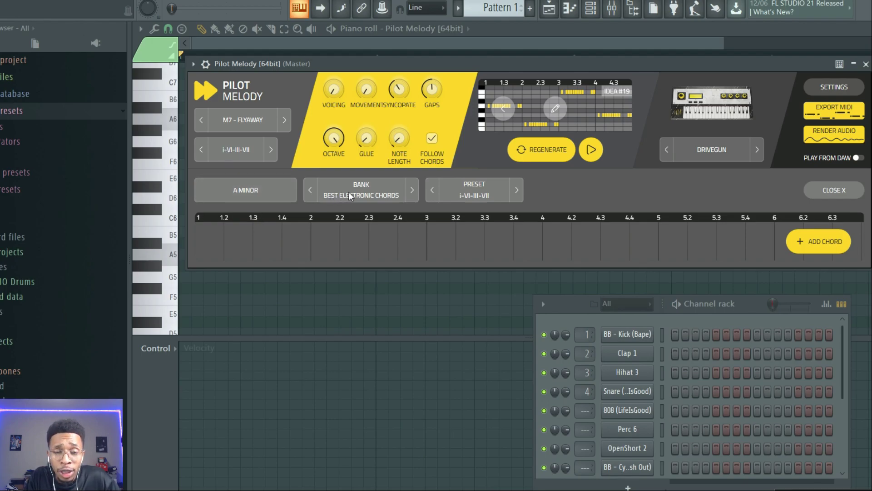
pyautogui.click(278, 189)
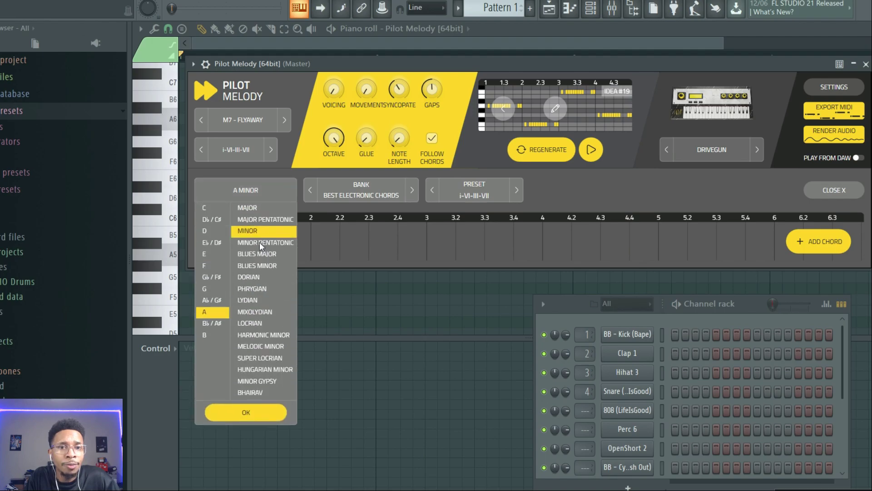
pyautogui.click(208, 255)
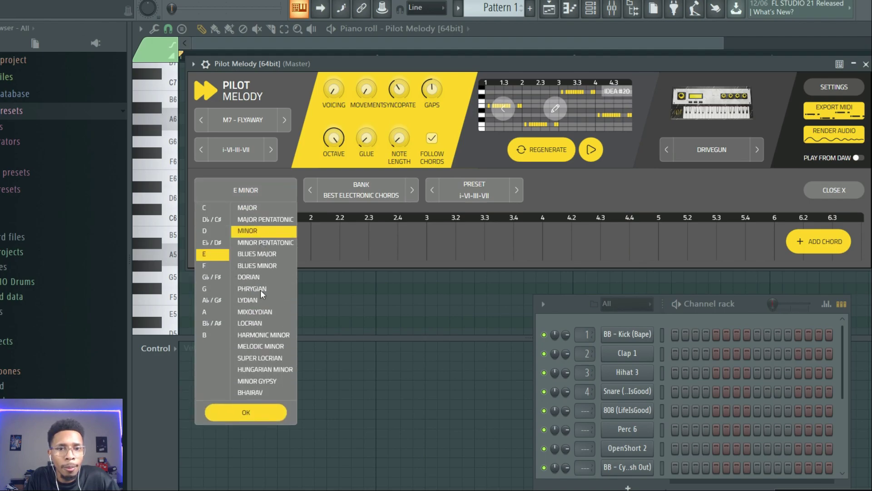
pyautogui.click(262, 266)
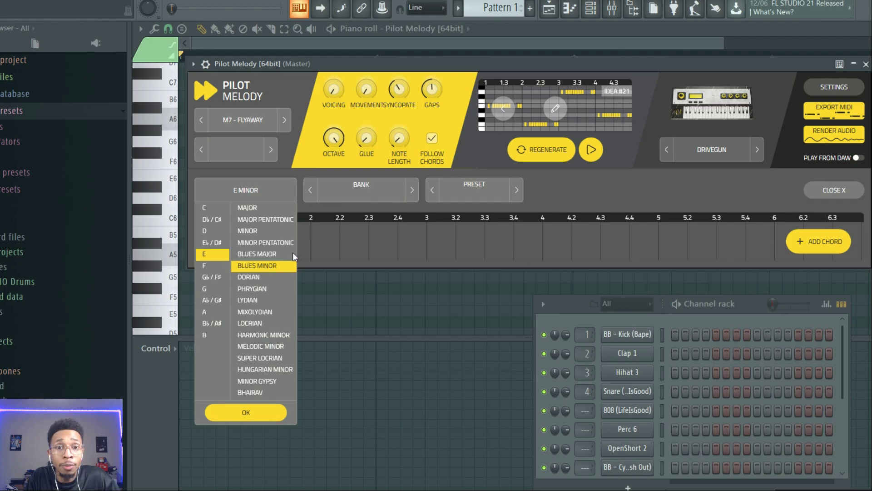
pyautogui.click(256, 229)
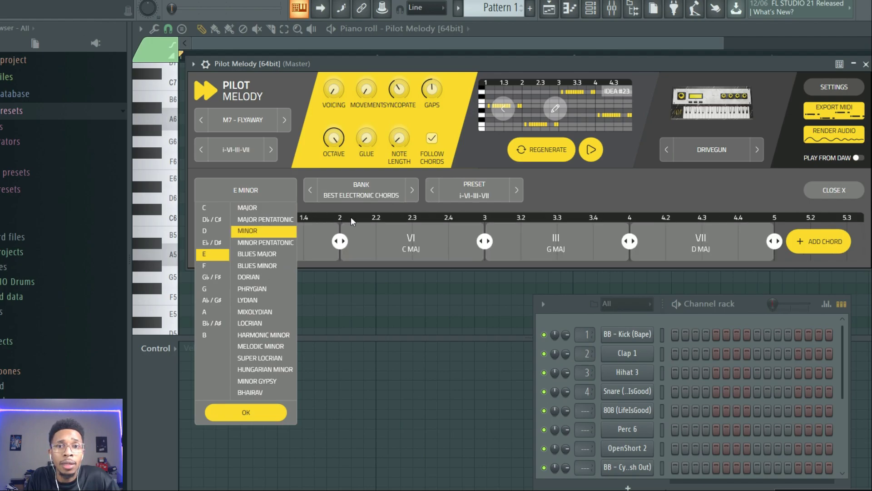
# Step: Load the R&B: Smooth Soul chord bank and inspect the replacement options for each of the four chords
pyautogui.click(391, 190)
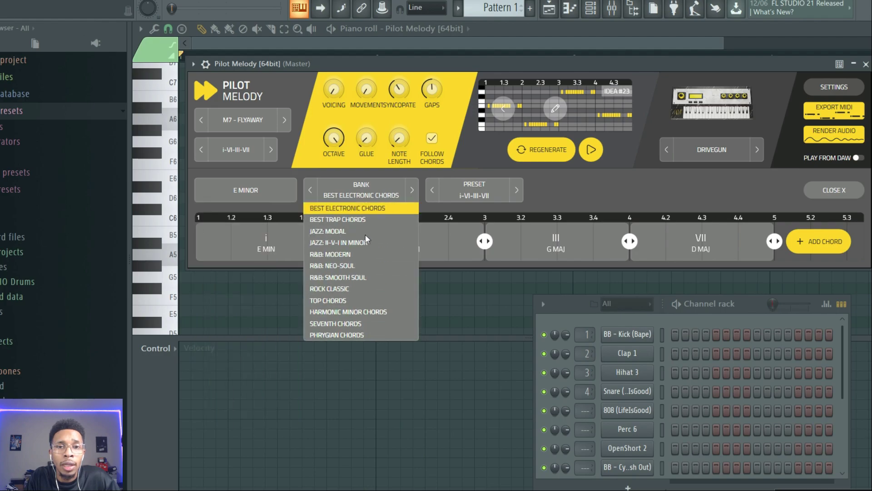
pyautogui.click(347, 278)
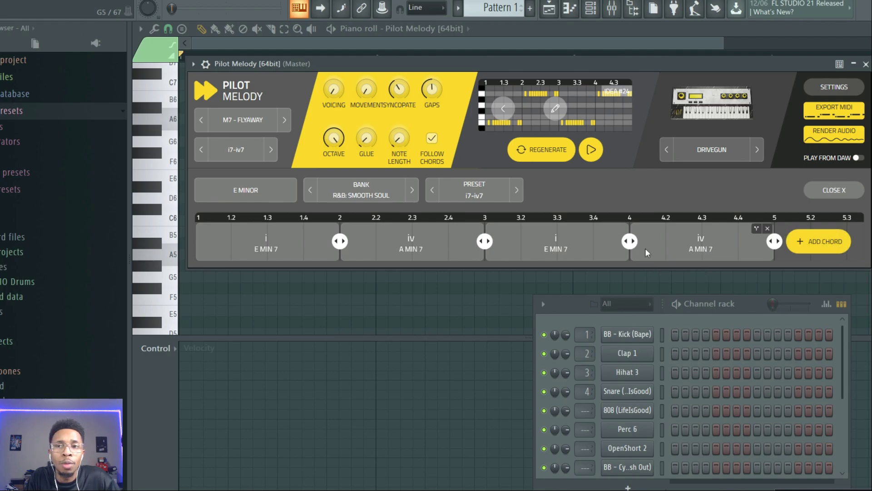
pyautogui.click(278, 241)
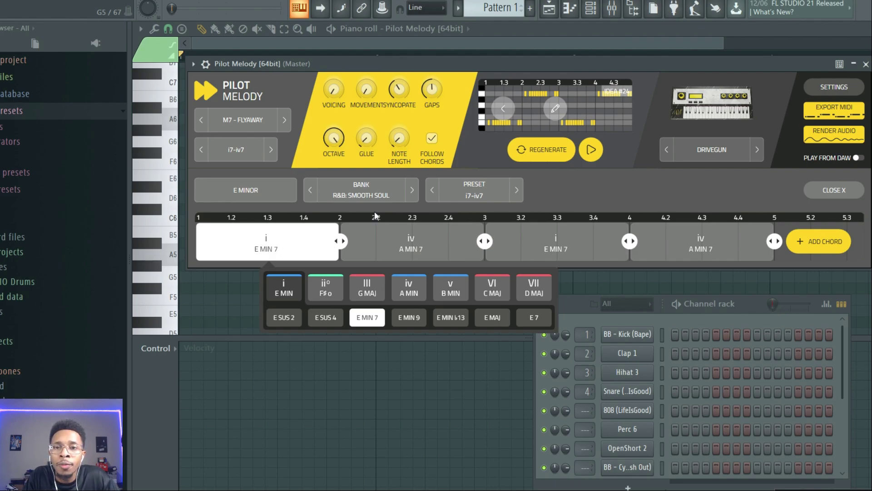
pyautogui.click(452, 229)
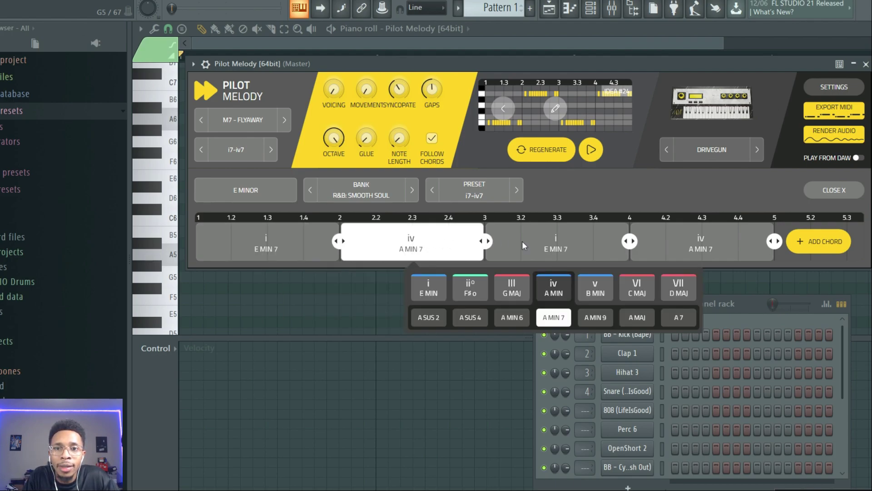
pyautogui.click(545, 248)
pyautogui.click(696, 244)
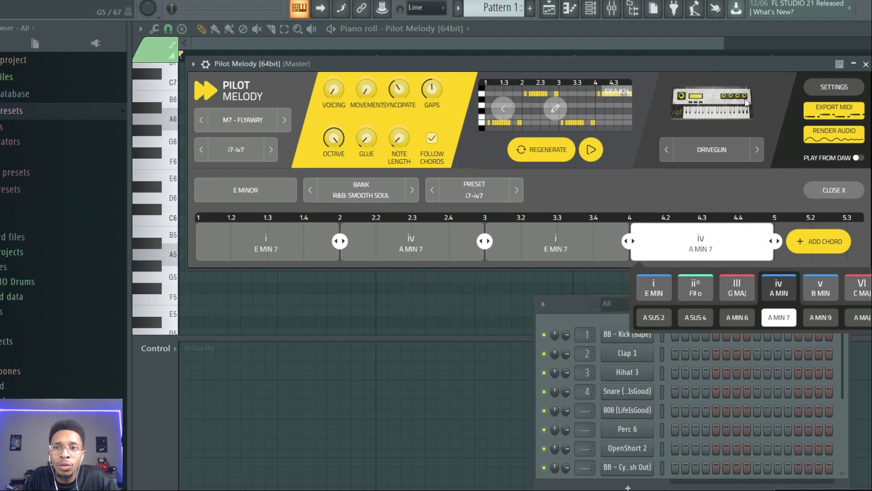
# Step: Turn off Follow Chords and raise the Flyaway style's Voicing
pyautogui.click(432, 139)
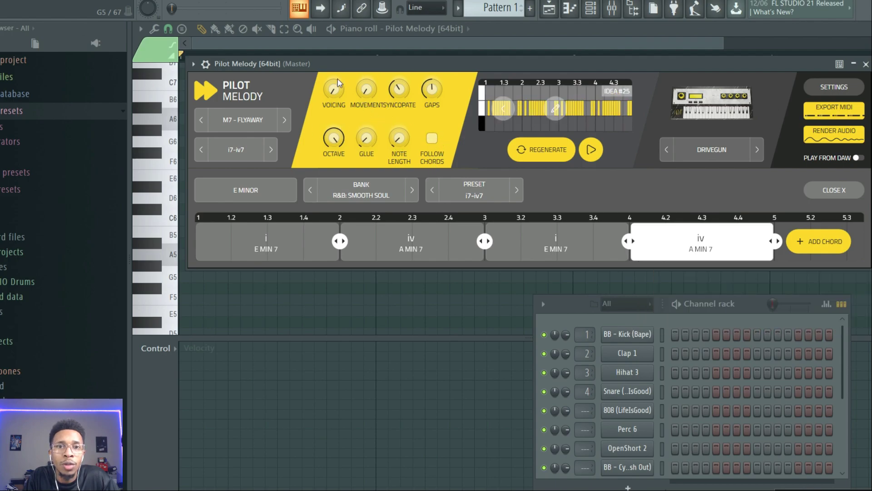
pyautogui.moveTo(333, 93); pyautogui.dragTo(332, 90)
# Step: Switch the melody style to M2 Star Dust and preview its melody
pyautogui.click(239, 124)
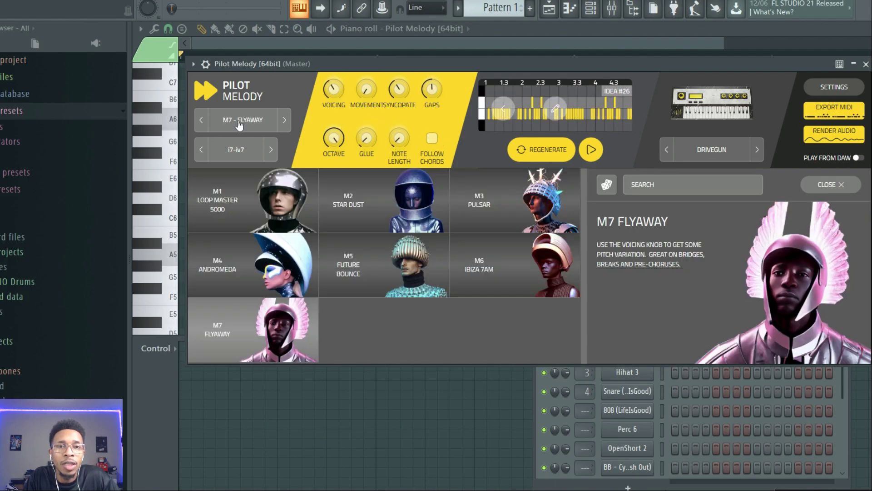
pyautogui.click(331, 220)
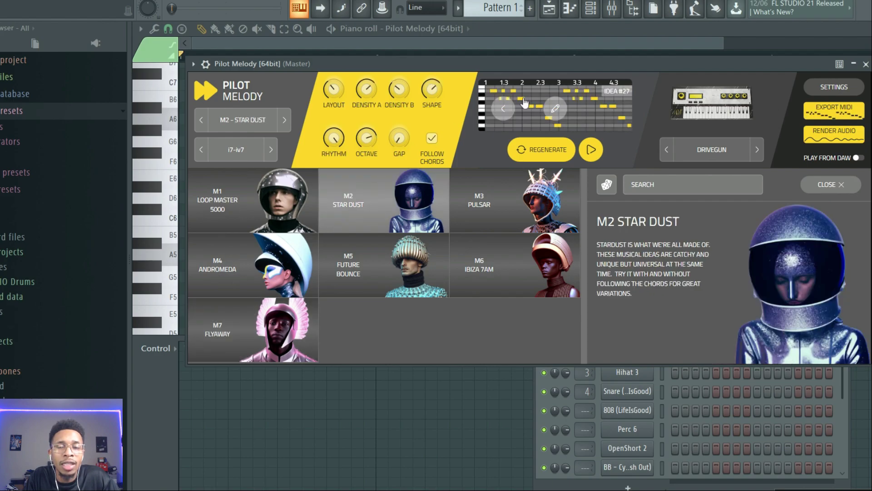
pyautogui.click(591, 150)
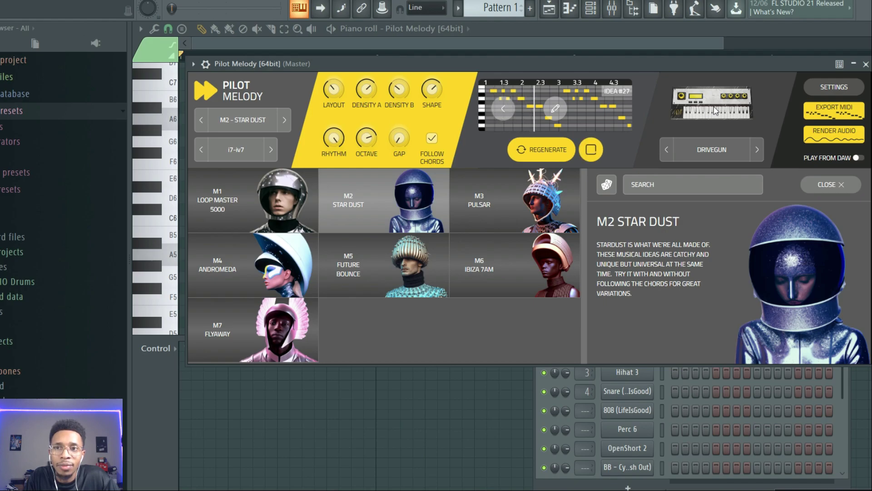
# Step: Try the Eight and a Half and Dub Reggae Piano 1 instruments, settle on Cotton Candee and stop the preview
pyautogui.click(716, 148)
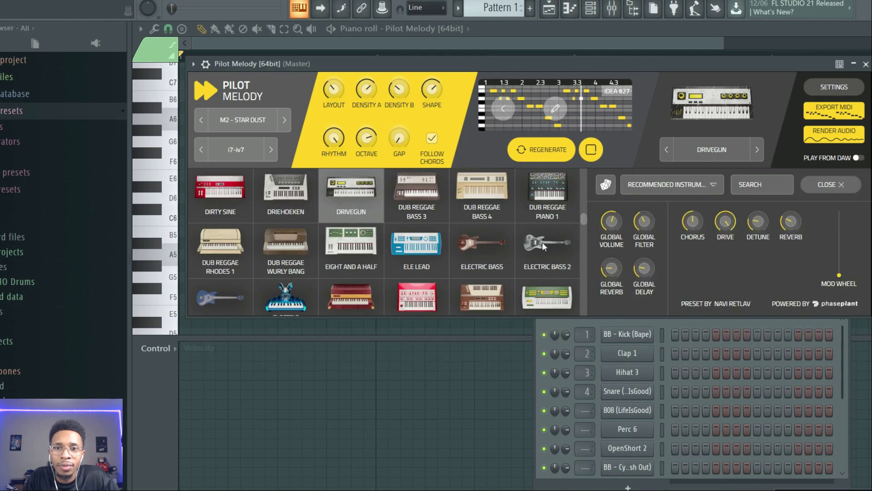
pyautogui.click(347, 248)
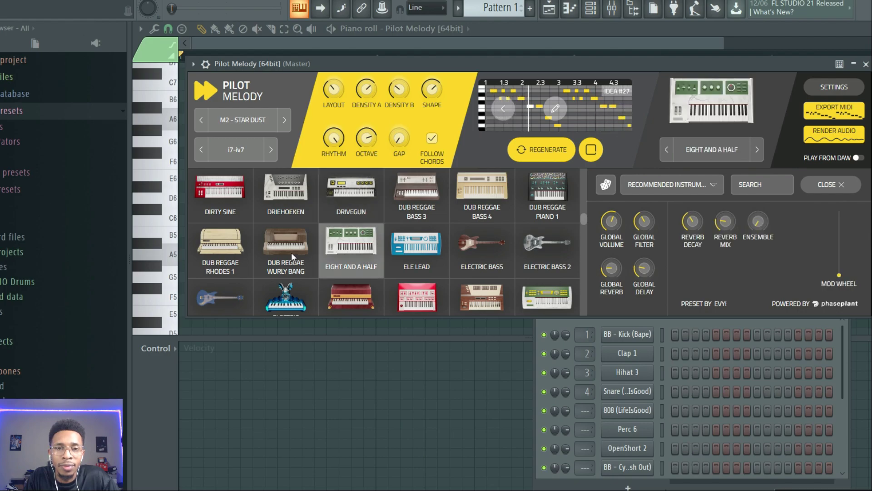
pyautogui.click(560, 185)
pyautogui.moveTo(584, 215); pyautogui.dragTo(584, 200)
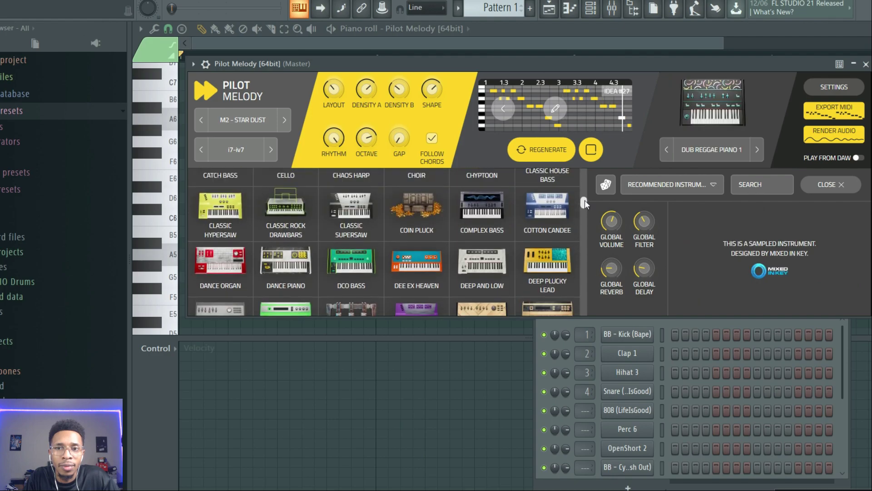
pyautogui.click(541, 214)
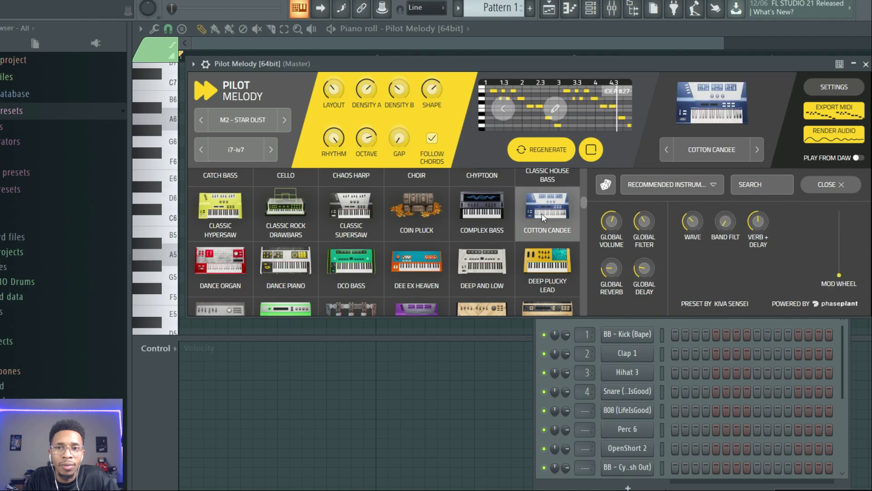
pyautogui.click(598, 156)
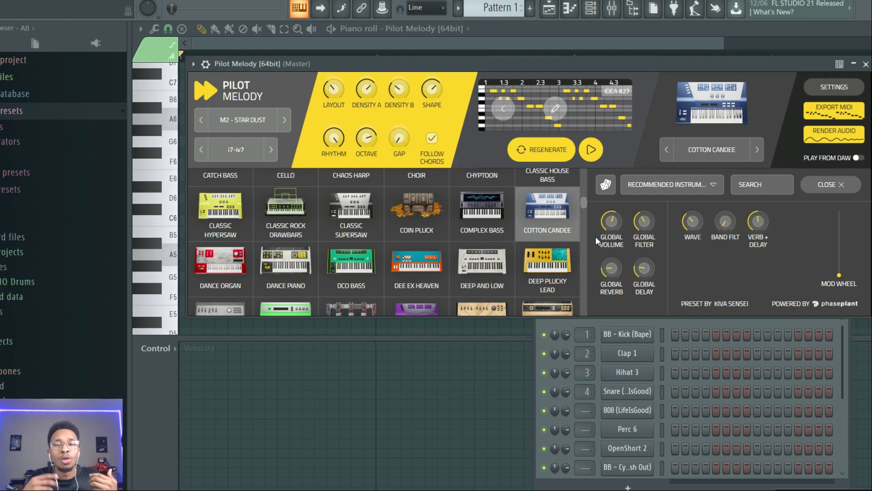
# Step: Move the plugin window clear of the channel rack and render the melody to audio
pyautogui.moveTo(769, 57); pyautogui.dragTo(380, 120)
pyautogui.click(430, 199)
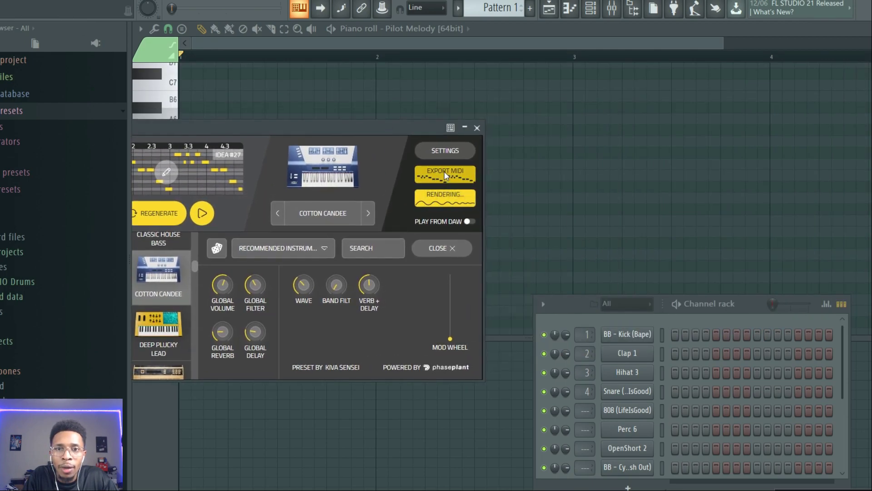
# Step: Export the melody's MIDI onto the 808 (LifeIsGood) channel, and cut the notes from it again
pyautogui.moveTo(446, 176); pyautogui.dragTo(525, 225)
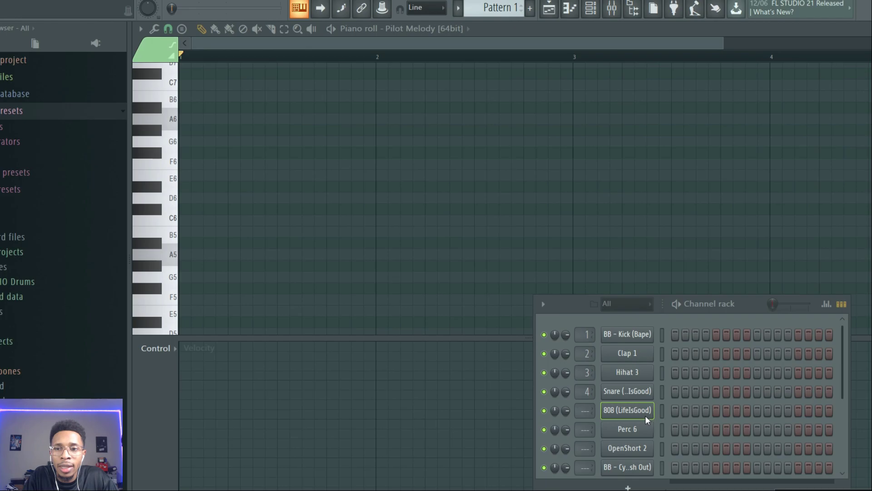
pyautogui.moveTo(638, 404); pyautogui.dragTo(636, 406)
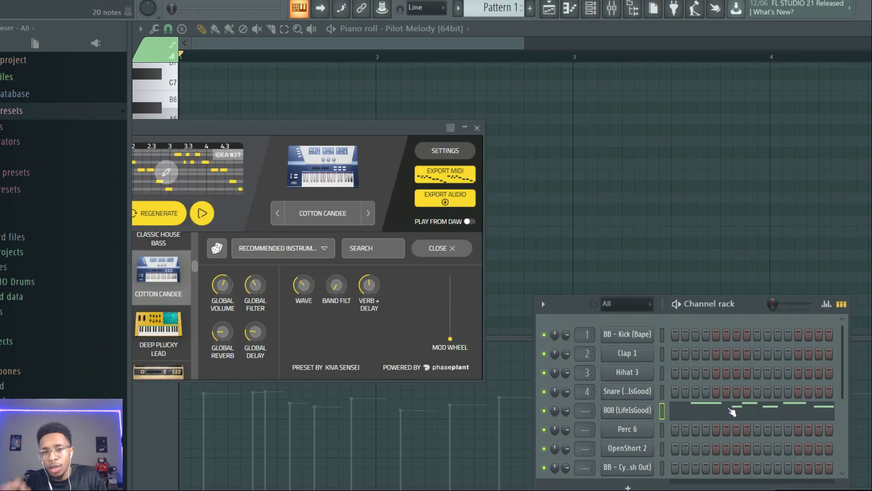
pyautogui.rightClick(624, 404)
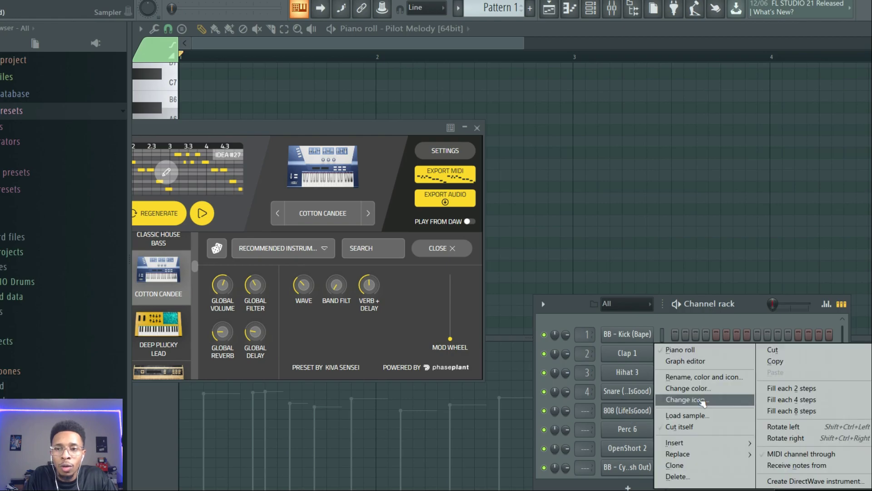
pyautogui.click(772, 354)
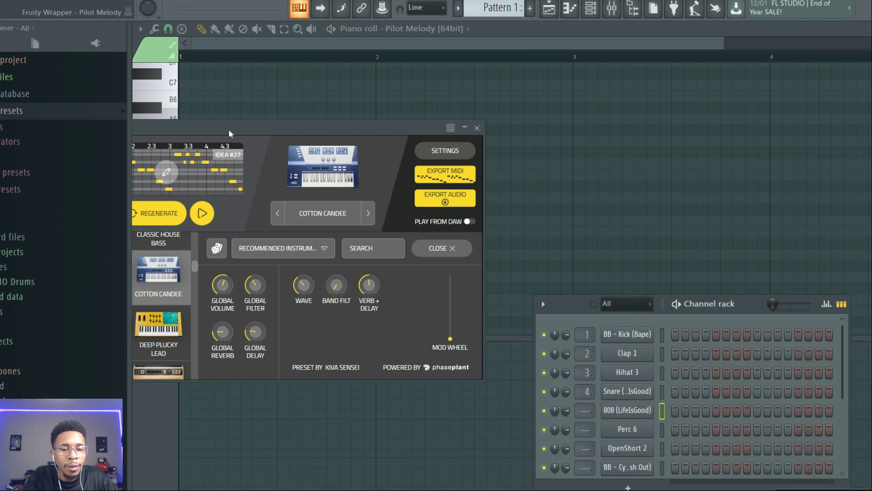
# Step: Show the playlist, move the channel rack aside, reopen Pilot Melody and place its exported audio at the start of Track 1
pyautogui.press('F5')
pyautogui.press('F6')
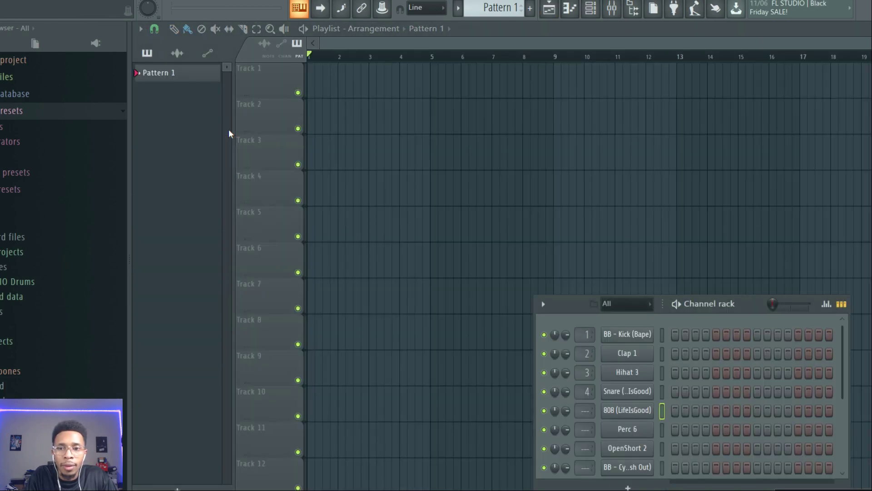
pyautogui.moveTo(592, 296); pyautogui.dragTo(676, 112)
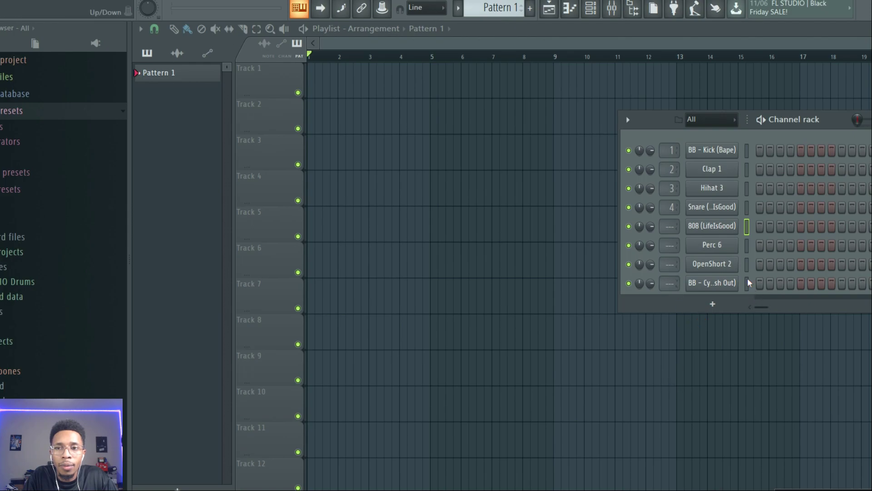
pyautogui.scroll(-3, 749, 282)
pyautogui.click(716, 253)
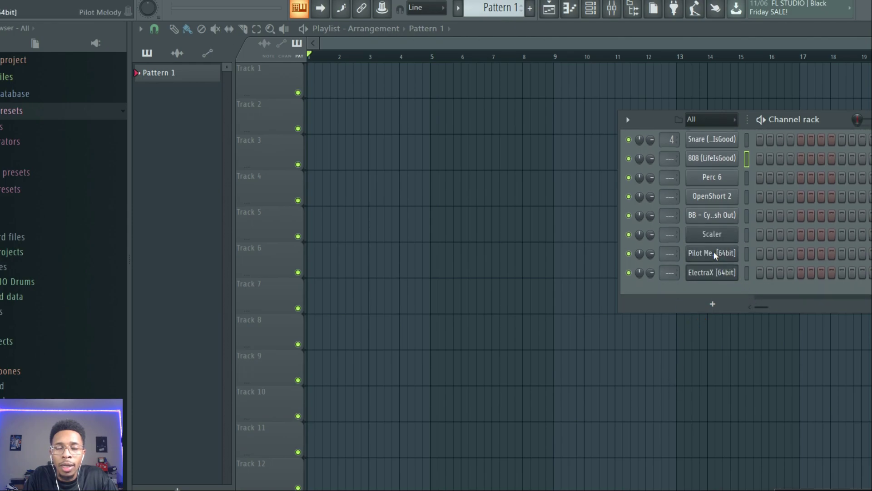
pyautogui.press('Escape')
pyautogui.moveTo(456, 201); pyautogui.dragTo(309, 77)
# Step: Play the Pilot Melody audio clip, stop playback and delete the clip from Track 1
pyautogui.press('space')
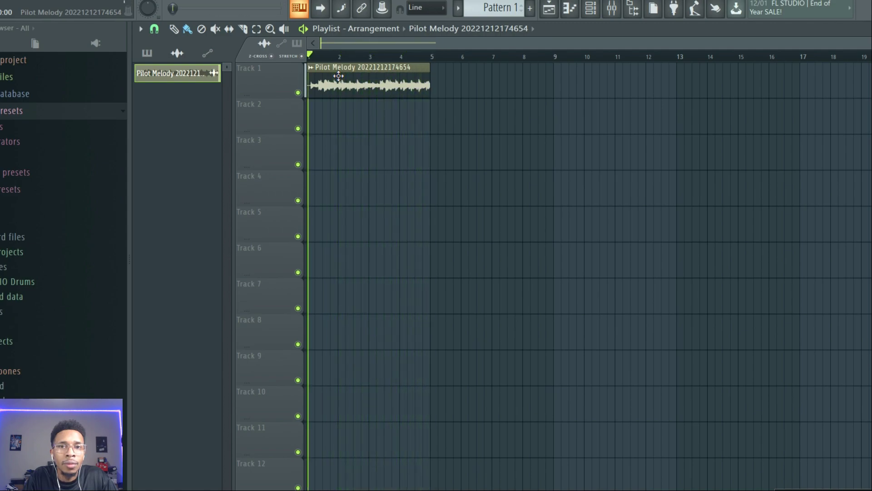
pyautogui.press('space')
pyautogui.rightClick(343, 83)
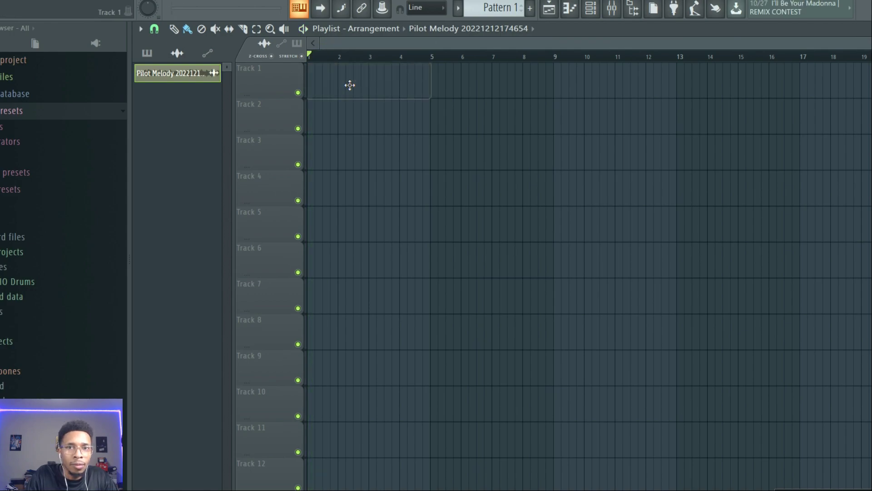
# Step: Bring up the channel rack and set its channel filter to All
pyautogui.press('F6')
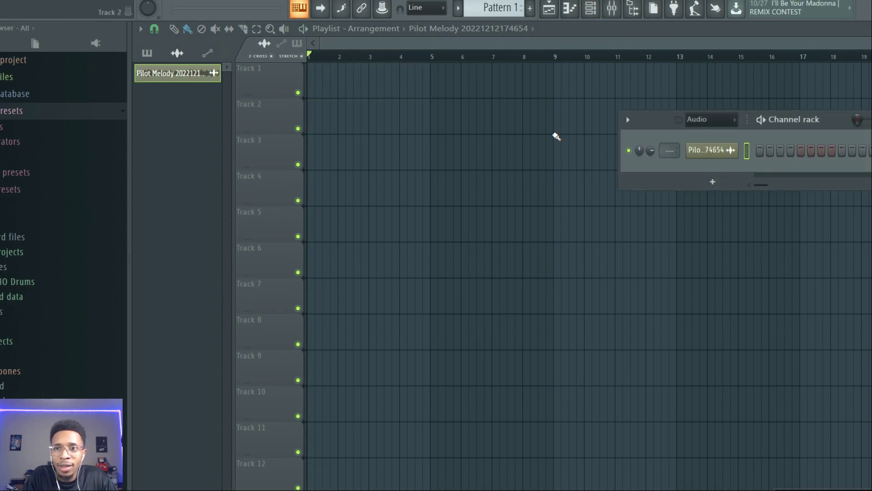
pyautogui.click(709, 119)
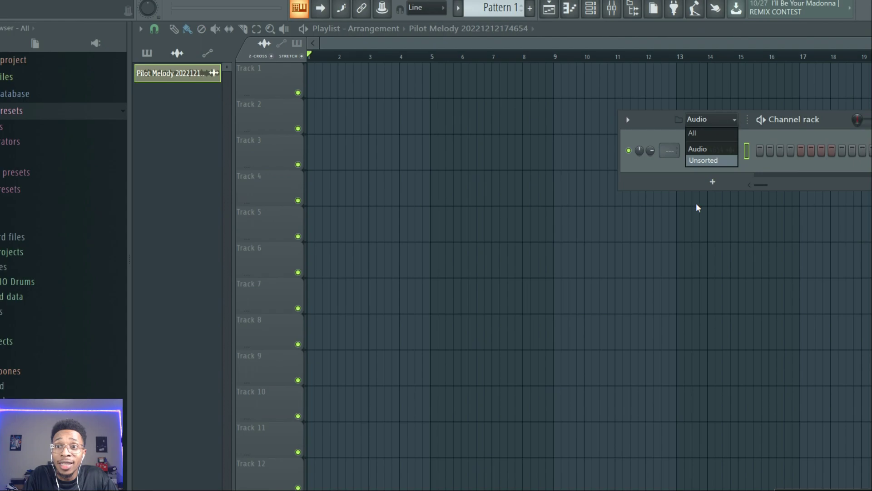
pyautogui.click(699, 132)
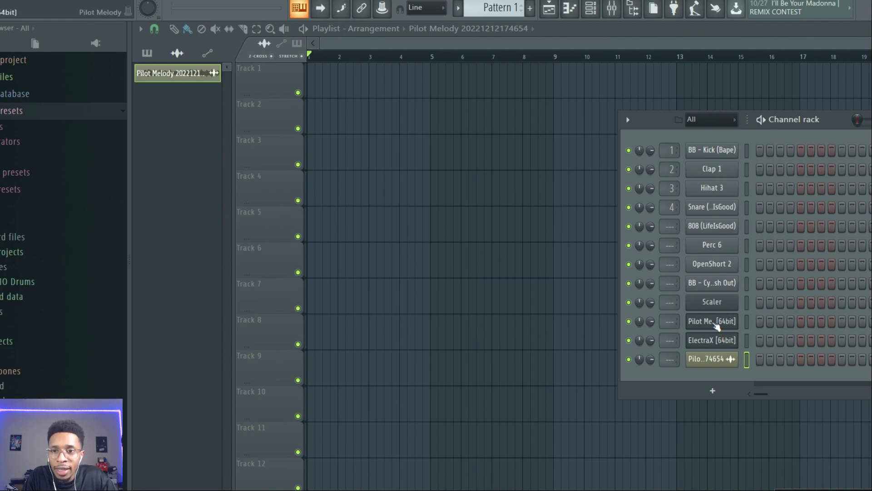
# Step: Open Pilot Melody and export its melody as MIDI onto the ElectraX channel
pyautogui.click(717, 321)
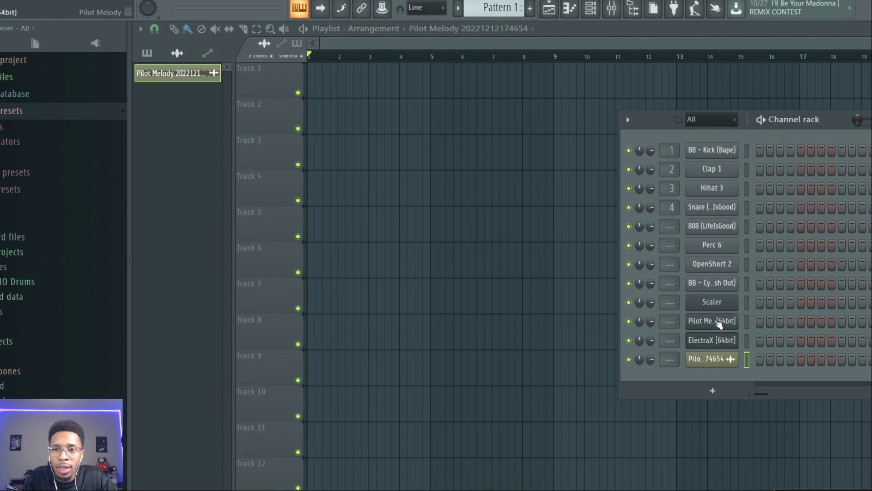
pyautogui.click(718, 322)
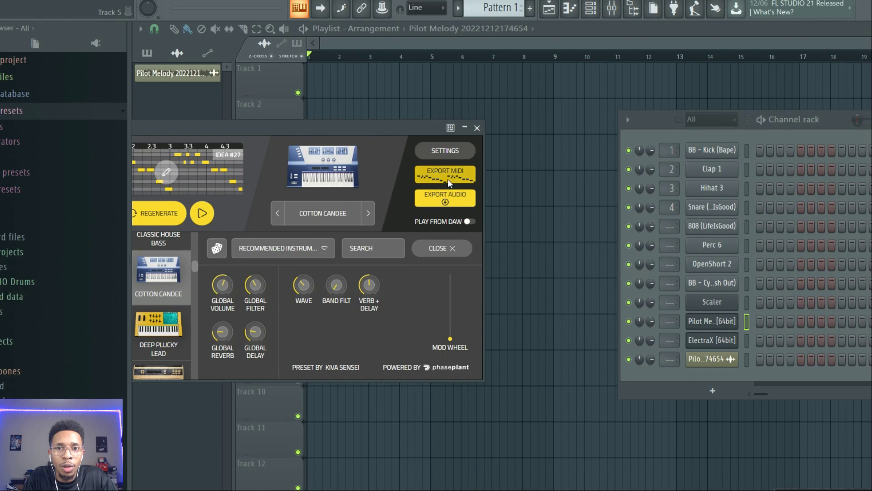
pyautogui.click(477, 128)
pyautogui.click(704, 339)
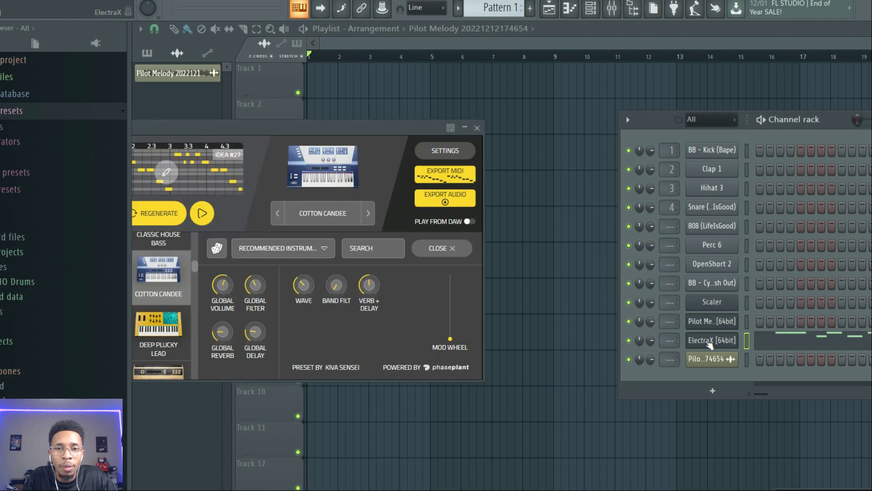
# Step: Move the Pilot Melody window over, turn on Play From DAW and select the Deep Plucky Lead instrument
pyautogui.moveTo(382, 124); pyautogui.dragTo(621, 105)
pyautogui.click(708, 203)
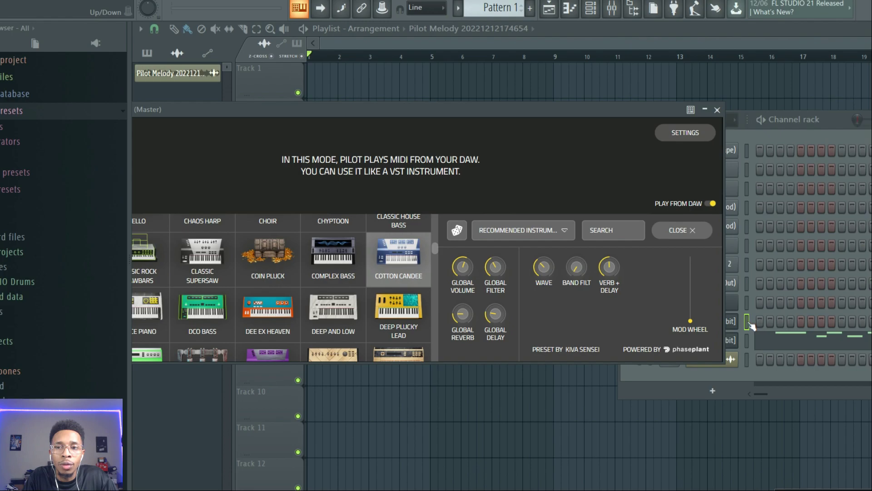
pyautogui.click(372, 316)
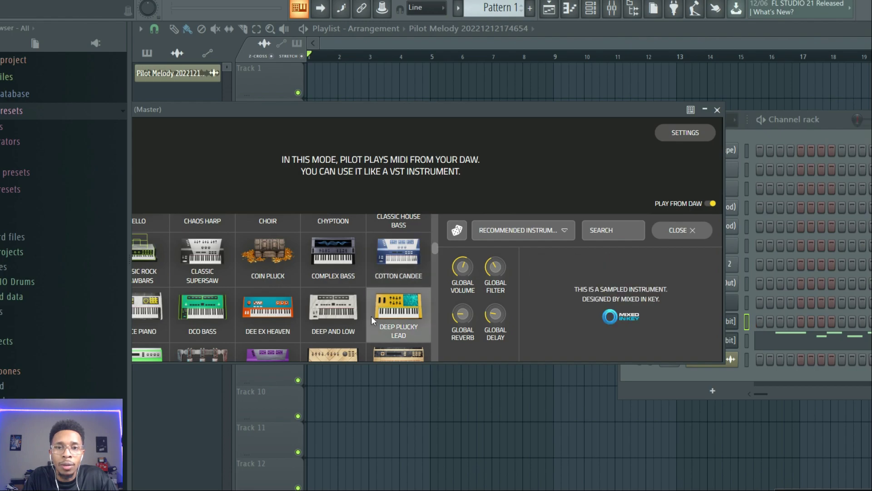
# Step: In the Pilot Melody channel's piano roll, add an A5 note at bar 1 and a C6 note at bar 2
pyautogui.click(749, 324)
pyautogui.press('F7')
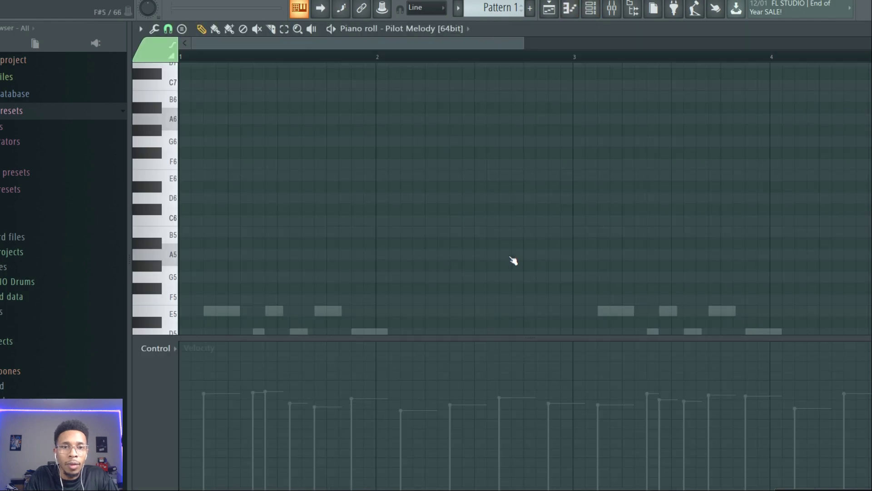
pyautogui.moveTo(176, 199); pyautogui.dragTo(175, 254)
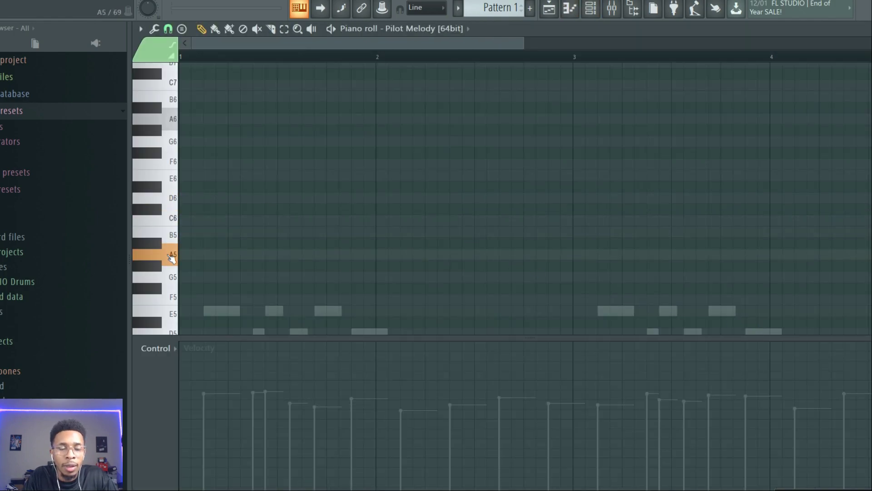
pyautogui.click(185, 256)
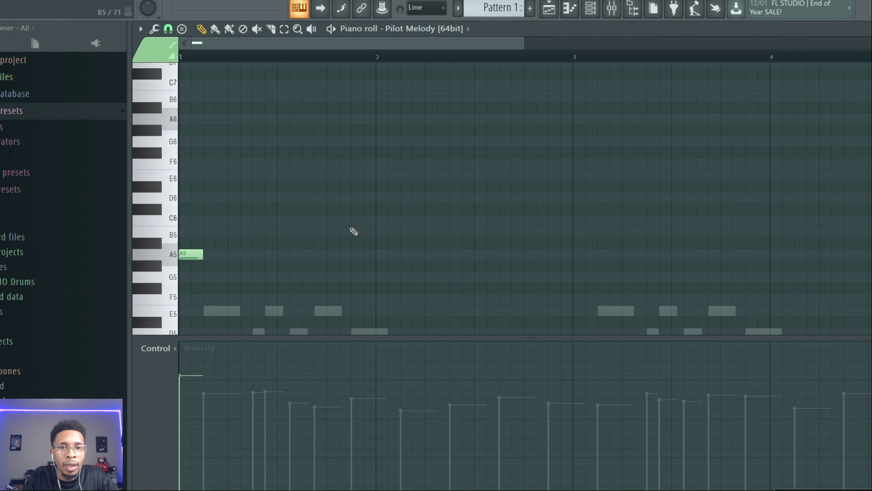
pyautogui.click(380, 221)
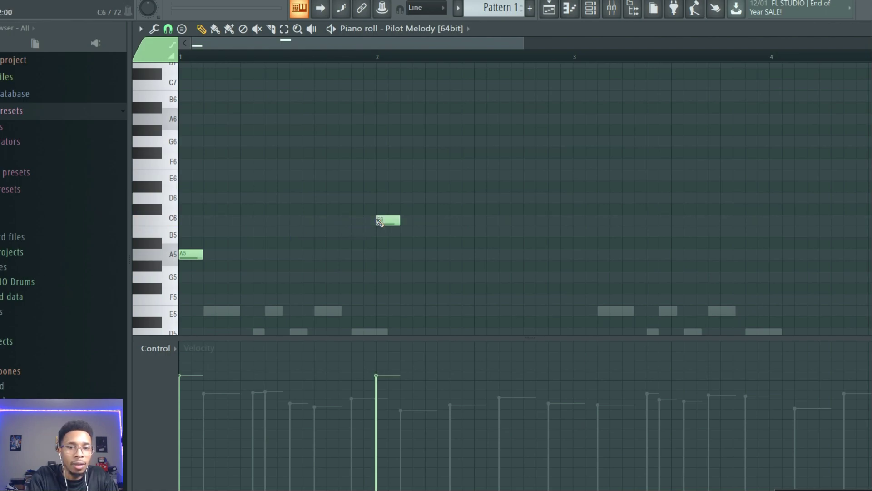
# Step: Reopen Pilot Melody, move its window fully into view and switch the instrument to Cotton Candee
pyautogui.press('F6')
pyautogui.click(713, 322)
pyautogui.moveTo(457, 115); pyautogui.dragTo(614, 48)
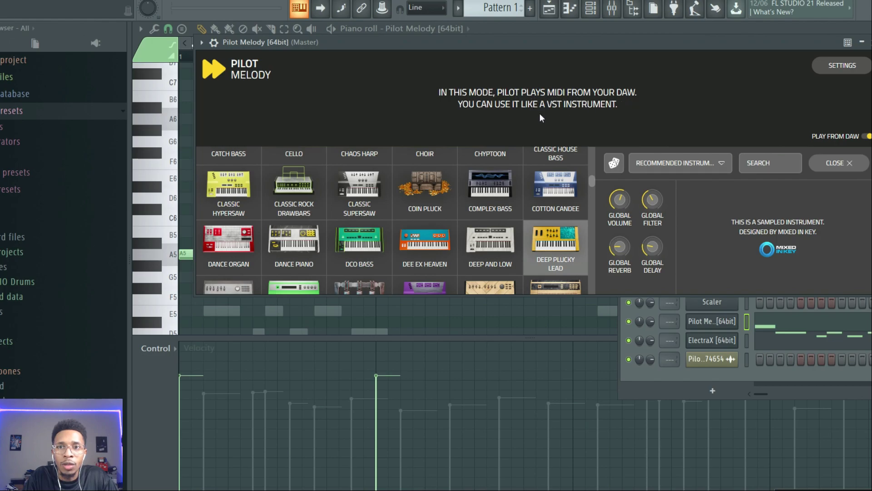
pyautogui.click(548, 193)
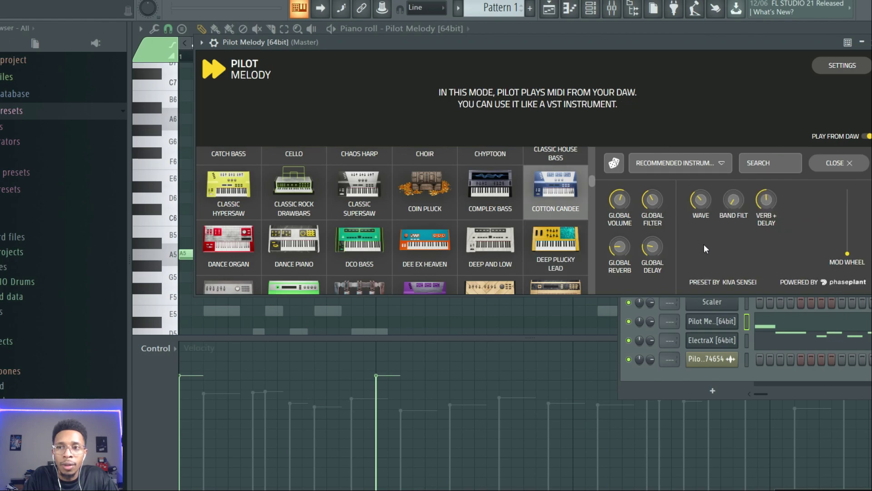
# Step: Play the A5 and C6 notes in the Pilot Melody piano roll, and delete both notes
pyautogui.press('F7')
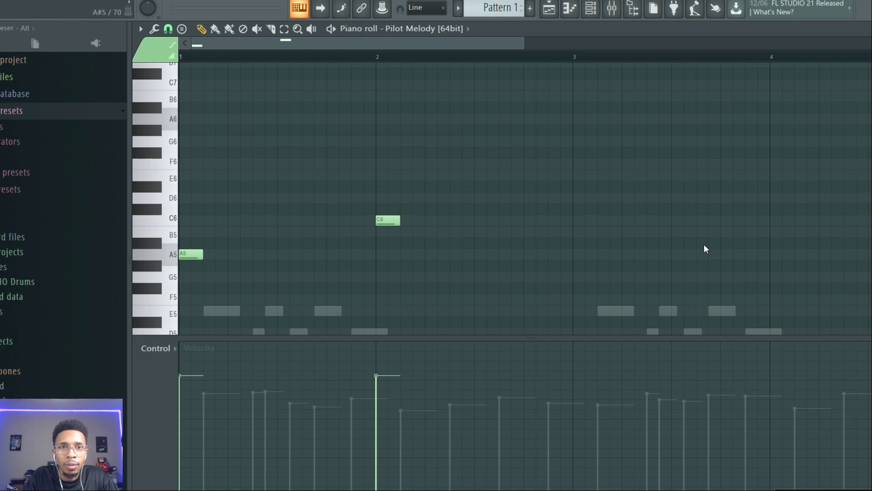
pyautogui.click(177, 0)
pyautogui.press('space')
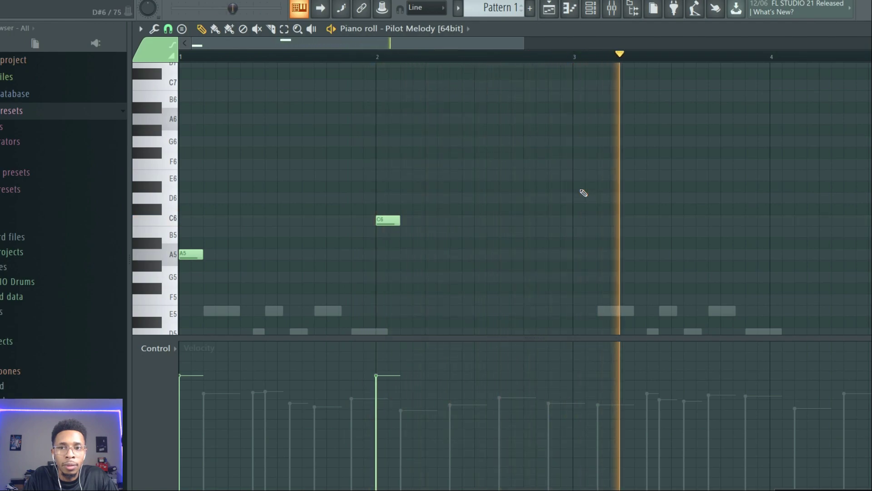
pyautogui.press('space')
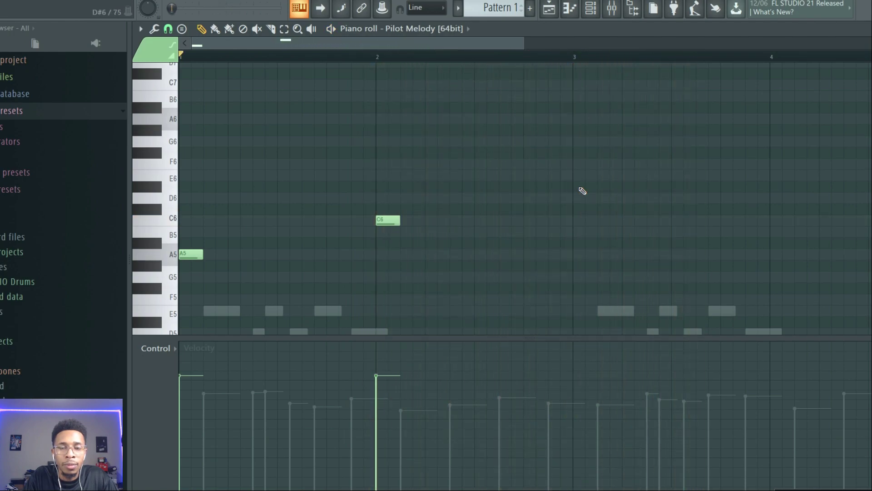
pyautogui.rightClick(385, 224)
pyautogui.rightClick(197, 255)
# Step: Open the ElectraX channel's piano roll, select all of its exported melody notes and delete them
pyautogui.press('F6')
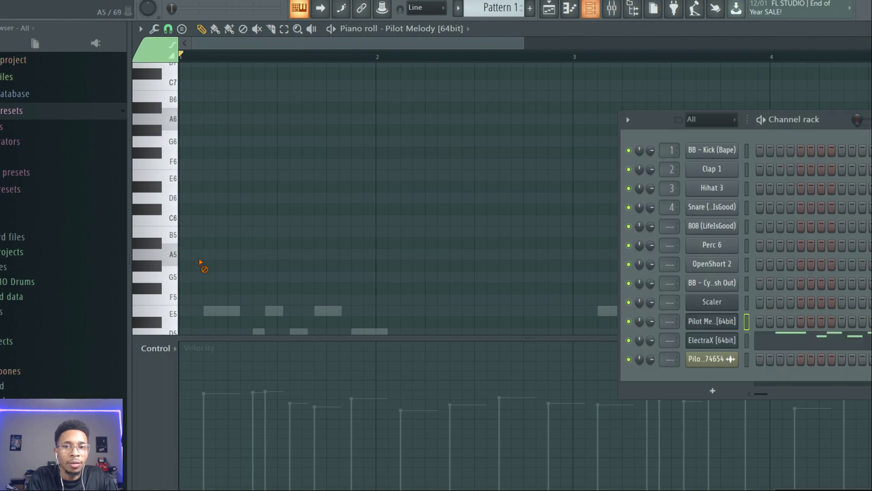
pyautogui.click(775, 342)
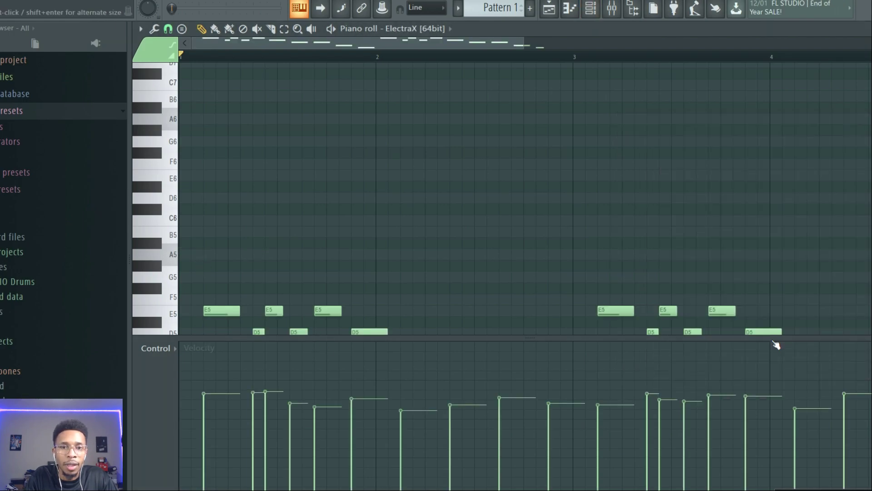
pyautogui.scroll(-5, 538, 251)
pyautogui.scroll(2, 537, 250)
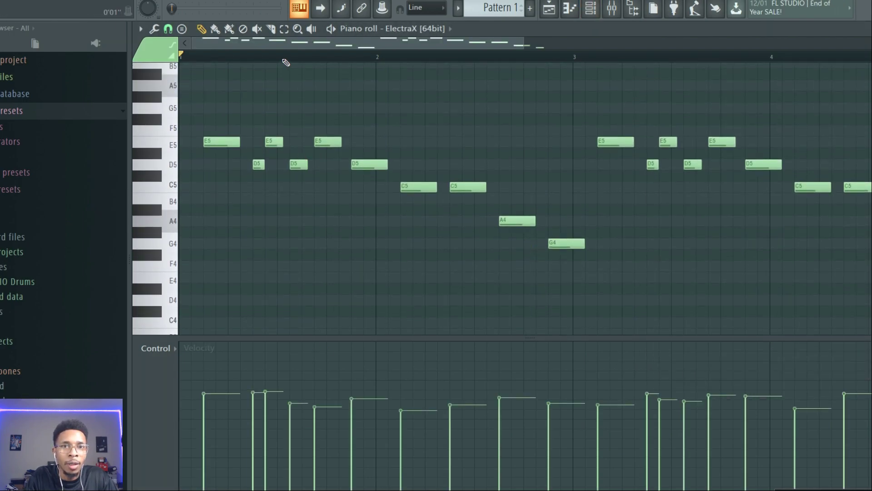
pyautogui.moveTo(525, 45); pyautogui.dragTo(731, 45)
pyautogui.moveTo(695, 280); pyautogui.dragTo(178, 96)
pyautogui.press('Delete')
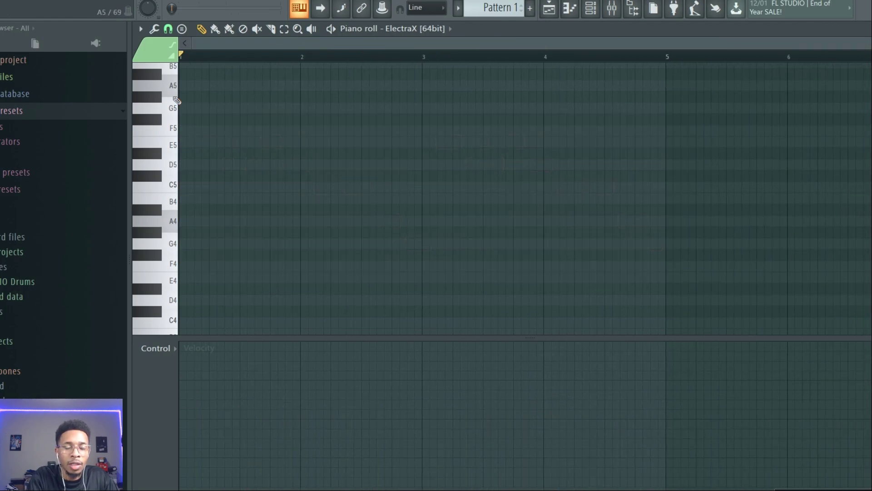
# Step: In the Pilot Melody channel's piano roll, add C4, D4 and C4 notes on beats 1, 3 and 4 of bar 1
pyautogui.press('F6')
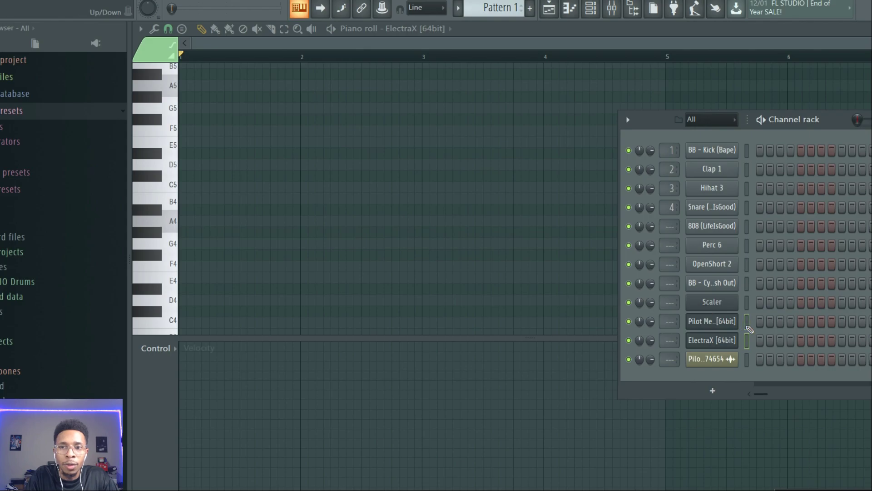
pyautogui.click(747, 324)
pyautogui.press('F6')
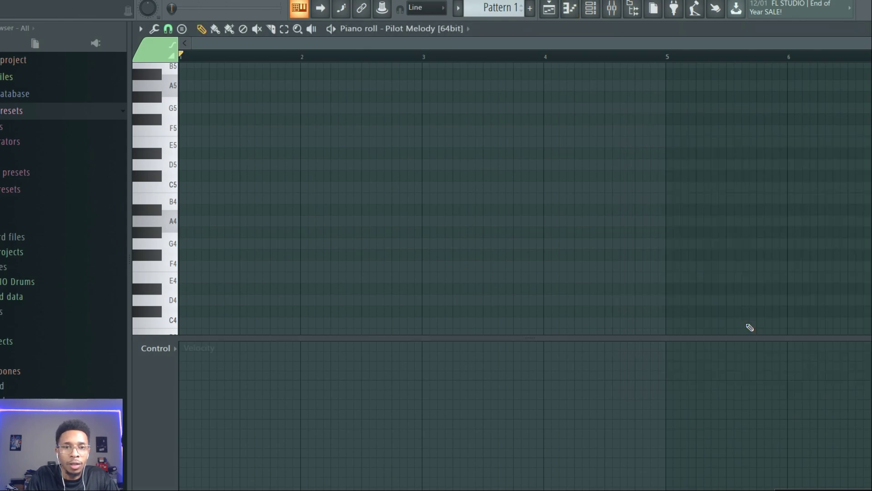
pyautogui.click(195, 289)
pyautogui.moveTo(193, 292); pyautogui.dragTo(238, 307)
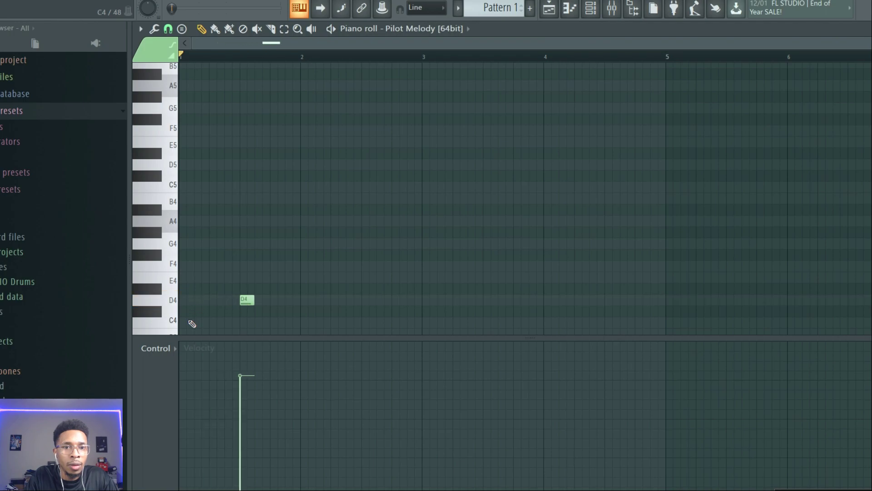
pyautogui.click(186, 323)
pyautogui.click(277, 322)
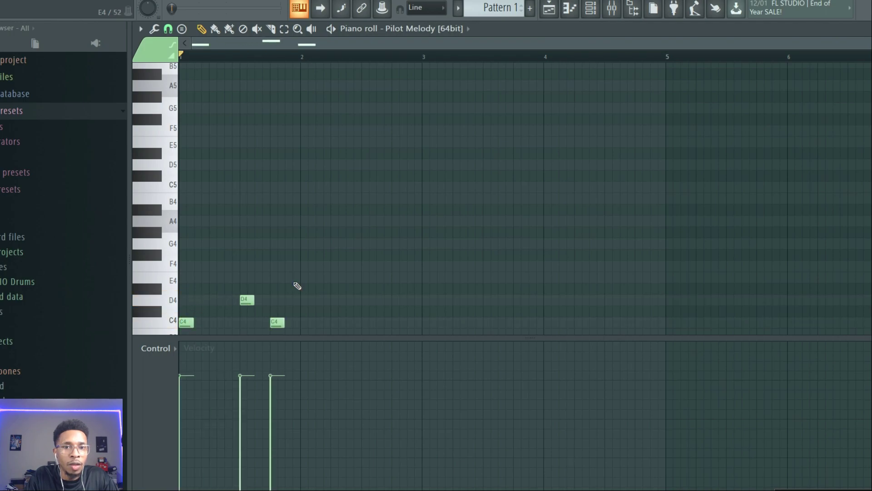
# Step: Add an F4 note just before bar 2, then A4, A4 and G4 within bar 2, and play the pattern back
pyautogui.click(292, 265)
pyautogui.click(308, 221)
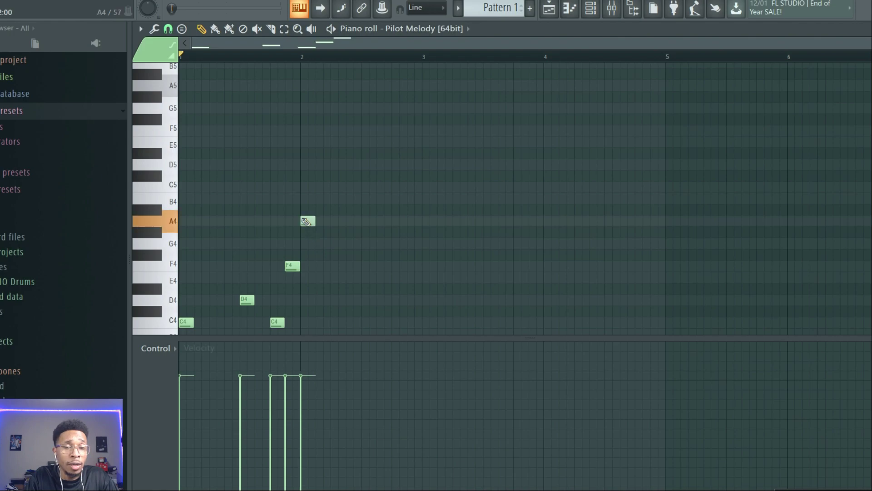
pyautogui.click(369, 221)
pyautogui.click(393, 247)
pyautogui.press('space')
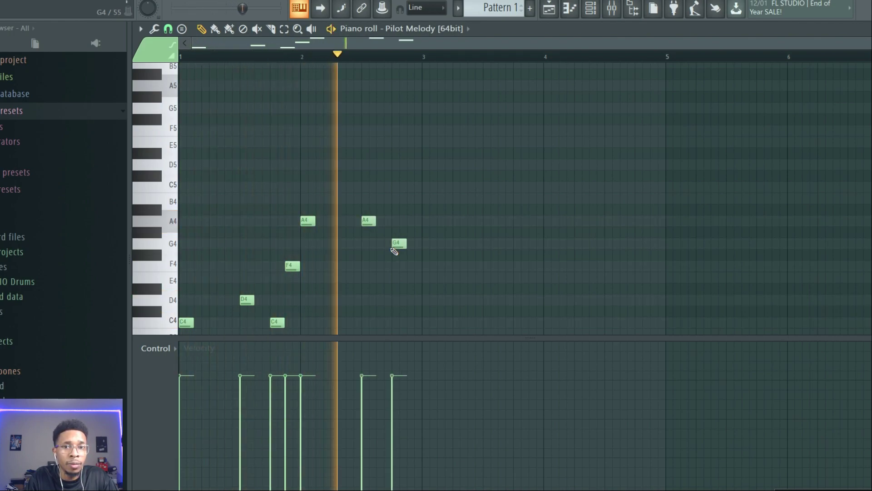
pyautogui.press('space')
# Step: Reopen Pilot Melody and, with the pattern playing, try the Classic Supersaw instrument and switch to Alternation Bell
pyautogui.press('F6')
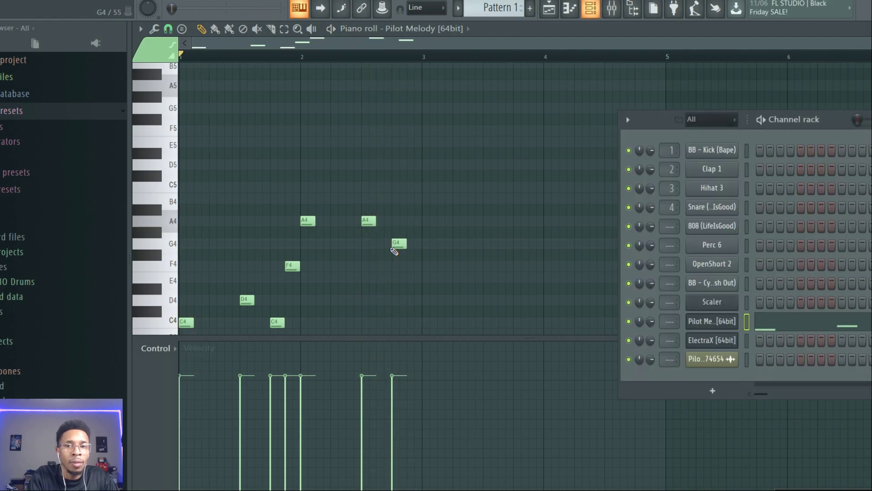
pyautogui.click(710, 320)
pyautogui.click(367, 191)
pyautogui.press('space')
pyautogui.scroll(5, 414, 230)
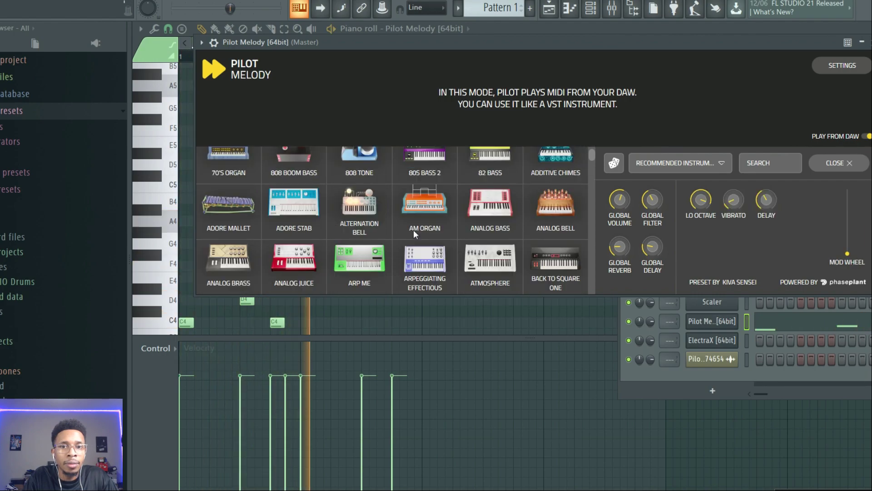
pyautogui.click(363, 204)
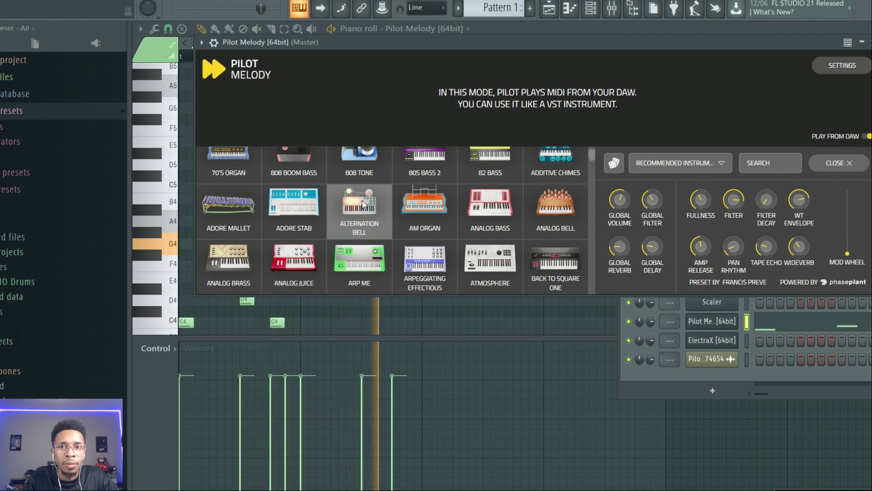
# Step: Switch Pilot Melody to the 808 Tone instrument and browse further down its instrument list
pyautogui.scroll(1, 386, 184)
pyautogui.click(345, 175)
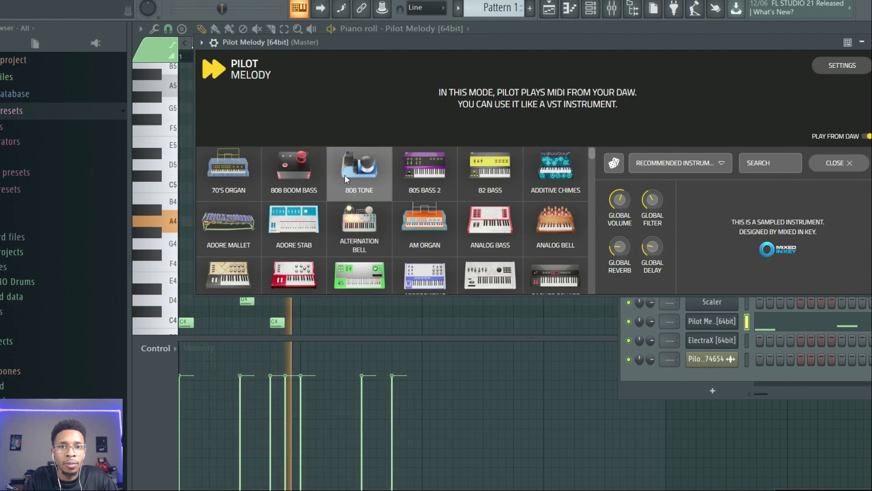
pyautogui.scroll(-8, 350, 204)
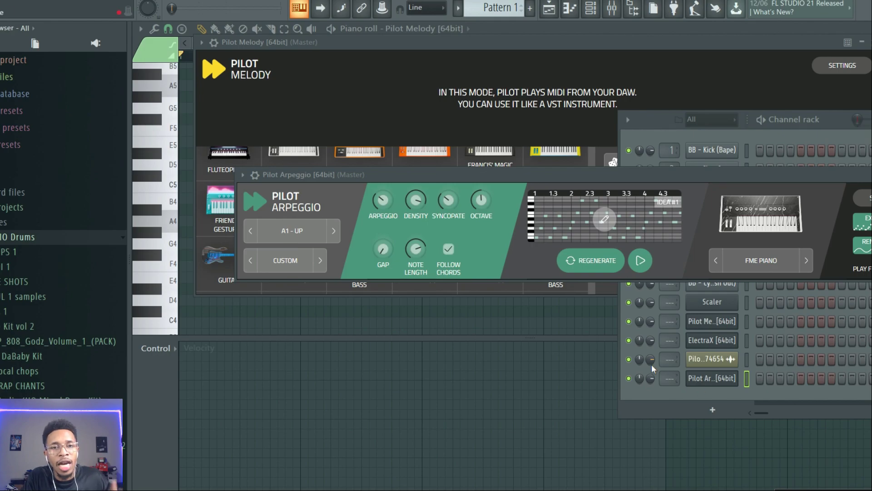
# Step: Turn off Play From DAW in Pilot Melody and move its window down to make room for Pilot Arpeggio
pyautogui.click(713, 80)
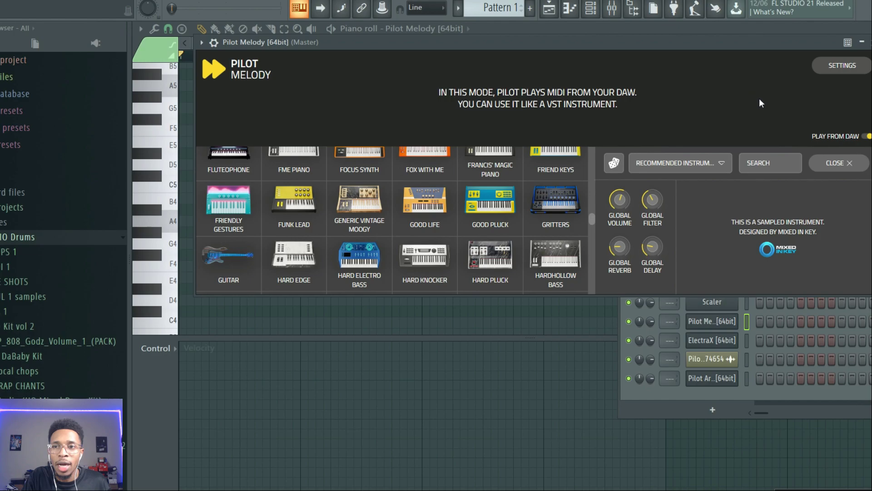
pyautogui.click(866, 137)
pyautogui.moveTo(658, 46); pyautogui.dragTo(449, 367)
# Step: Place the Pilot Arpeggio window above Pilot Melody and briefly preview its arpeggio
pyautogui.moveTo(530, 172); pyautogui.dragTo(415, 96)
pyautogui.click(525, 184)
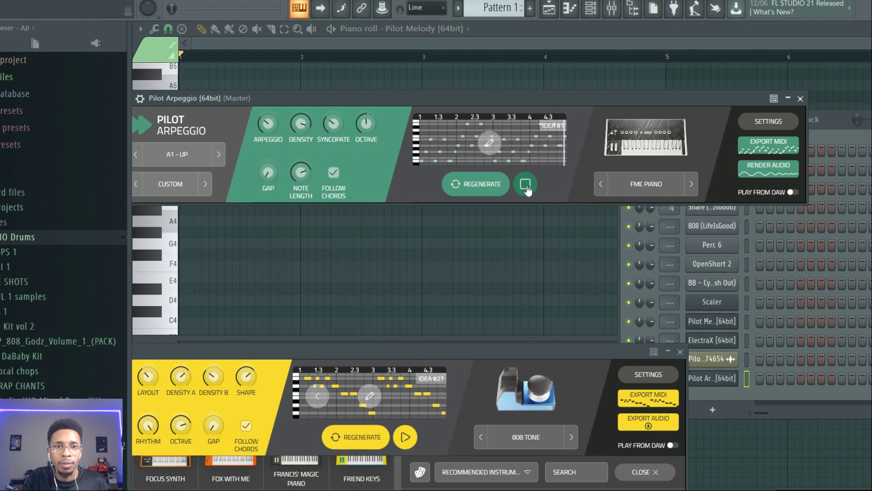
pyautogui.click(525, 185)
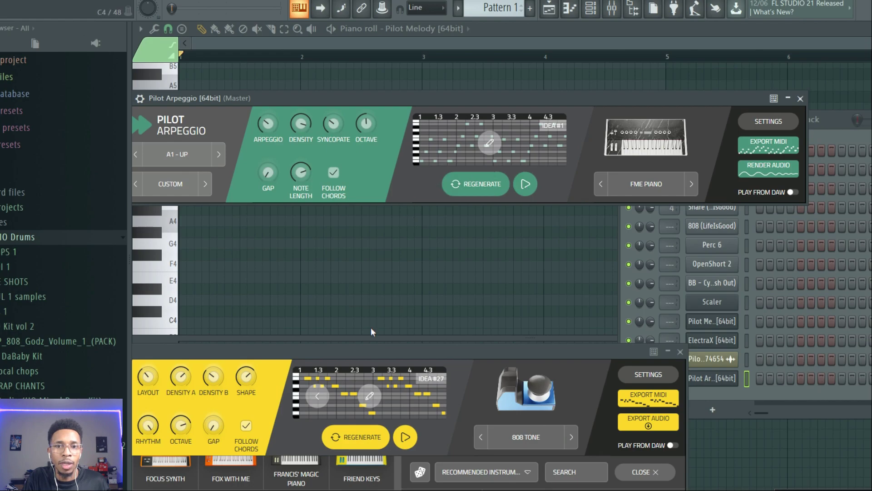
# Step: With both plugins playing together, set Pilot Melody's instrument to Good Life, regenerate its melody and stop playback
pyautogui.moveTo(370, 357); pyautogui.dragTo(459, 234)
pyautogui.press('space')
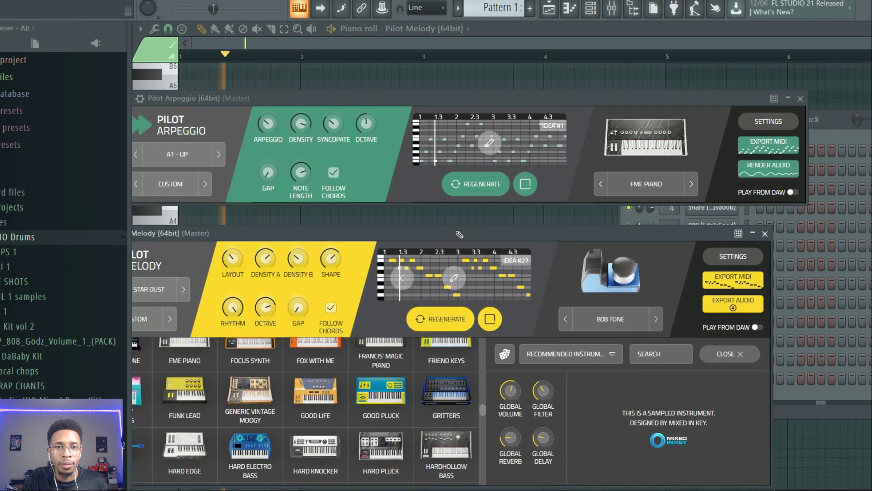
pyautogui.moveTo(426, 227); pyautogui.dragTo(484, 194)
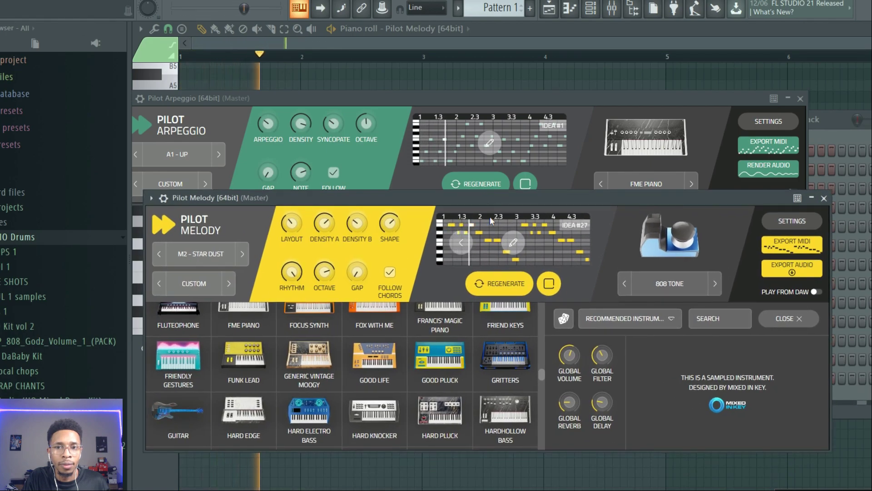
pyautogui.click(377, 365)
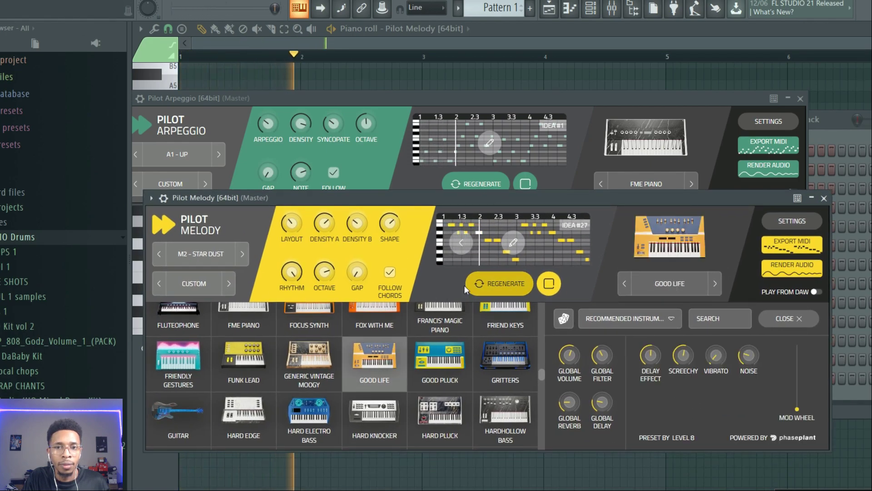
pyautogui.click(493, 286)
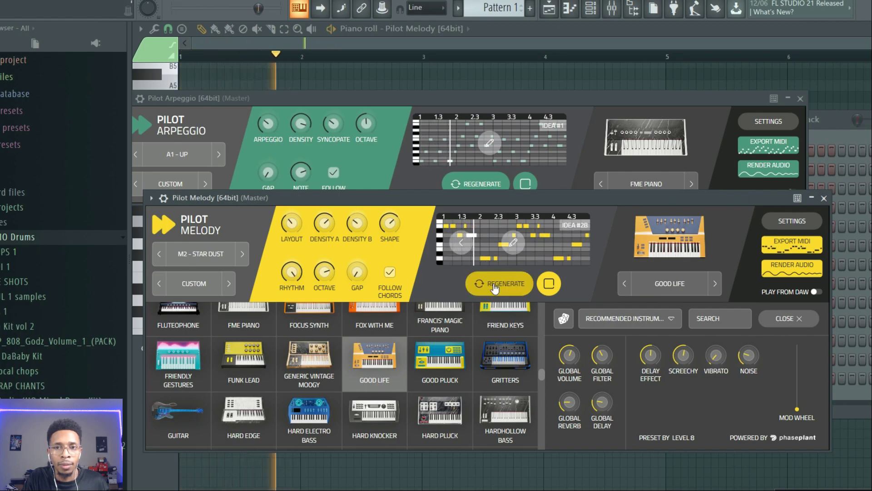
pyautogui.press('space')
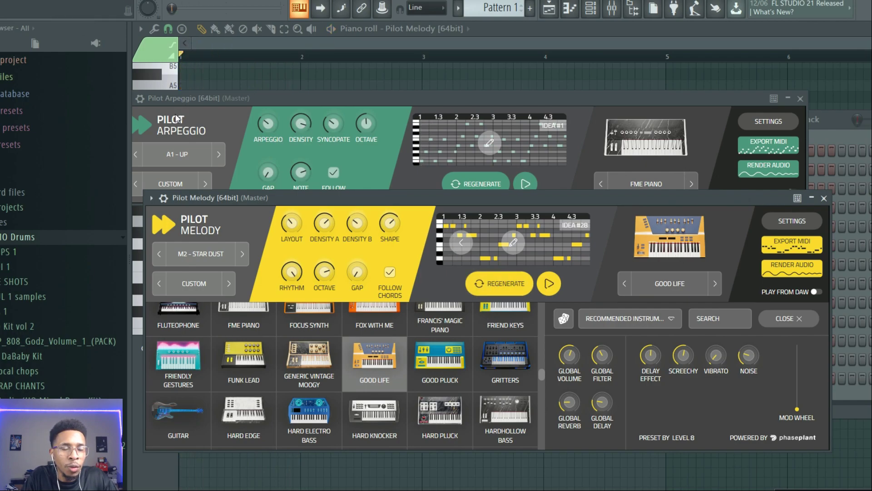
# Step: Select bars 1 to 4 on the piano roll timeline and play that range as a loop
pyautogui.click(184, 51)
pyautogui.moveTo(472, 65); pyautogui.dragTo(666, 102)
pyautogui.press('space')
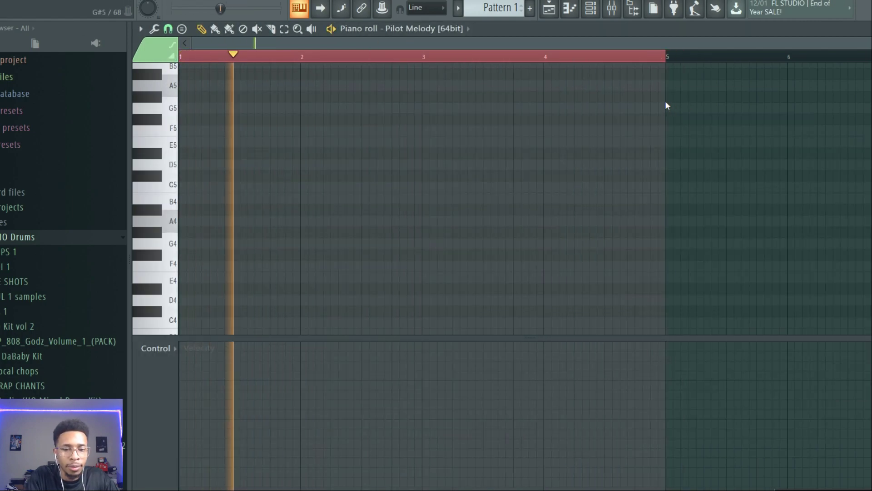
# Step: Open Pilot Arpeggio from the channel rack and adjust the channel volumes to balance it with the melody during playback
pyautogui.press('F6')
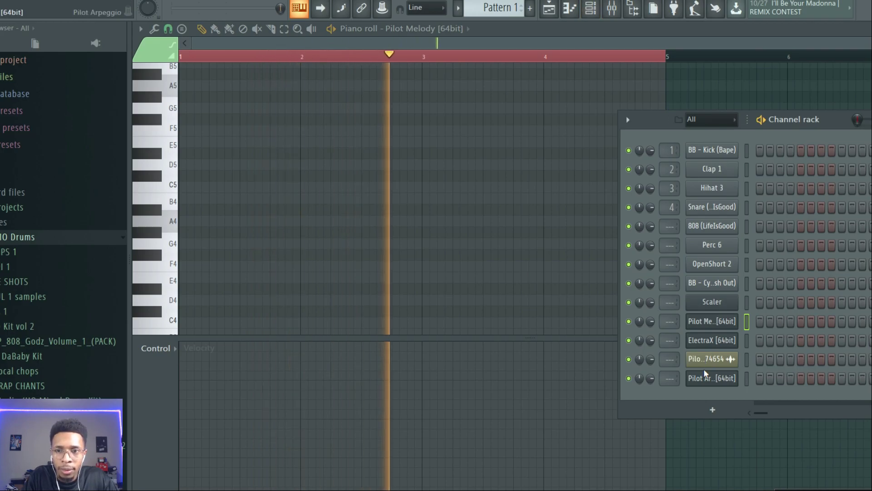
pyautogui.click(705, 380)
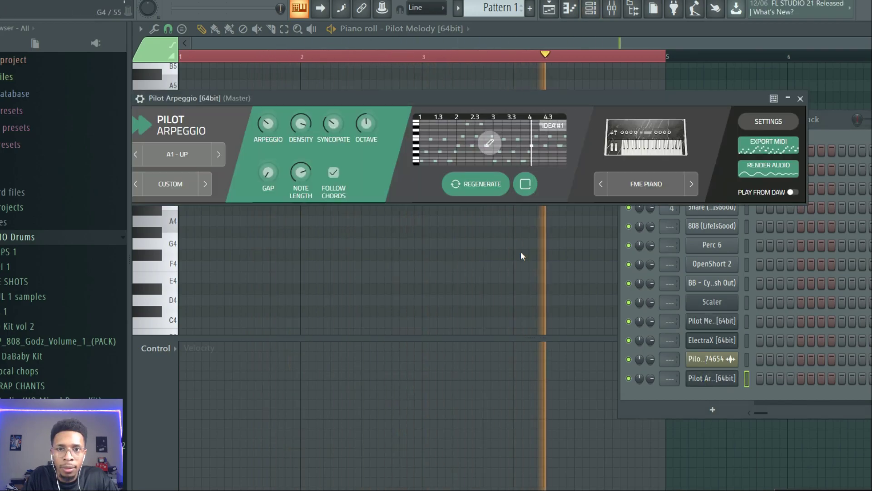
pyautogui.moveTo(396, 97); pyautogui.dragTo(453, 94)
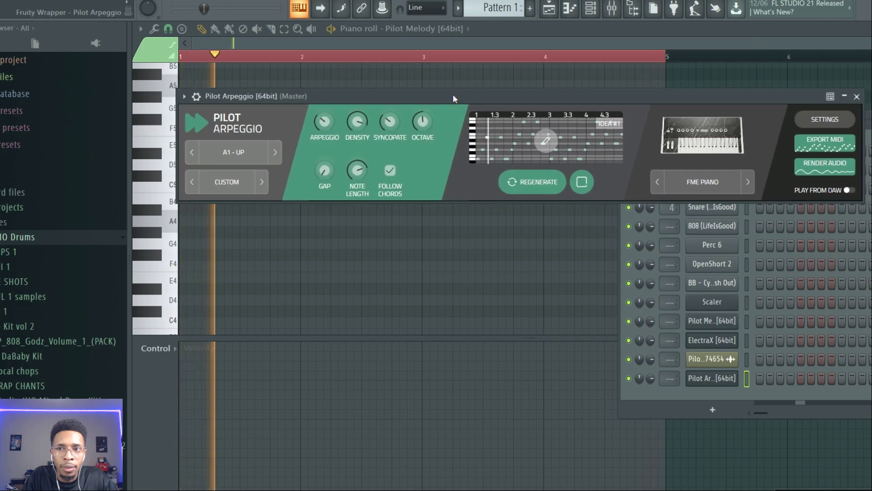
pyautogui.click(647, 379)
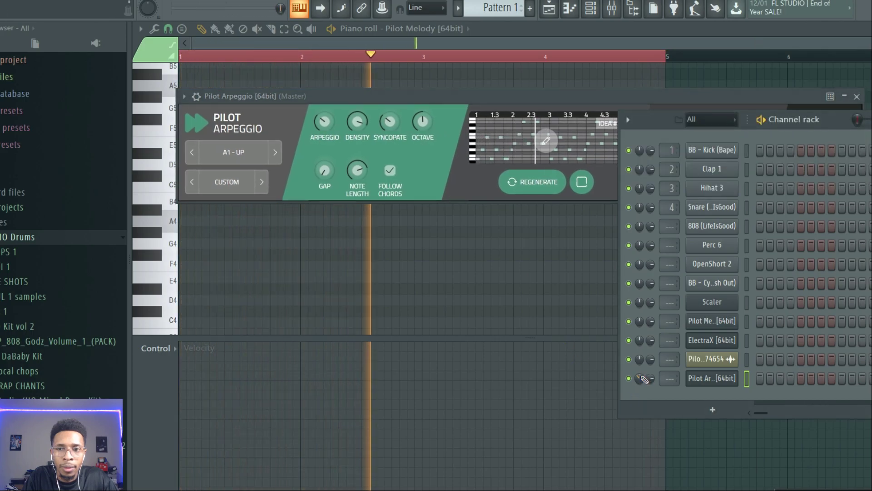
pyautogui.moveTo(654, 380); pyautogui.dragTo(653, 371)
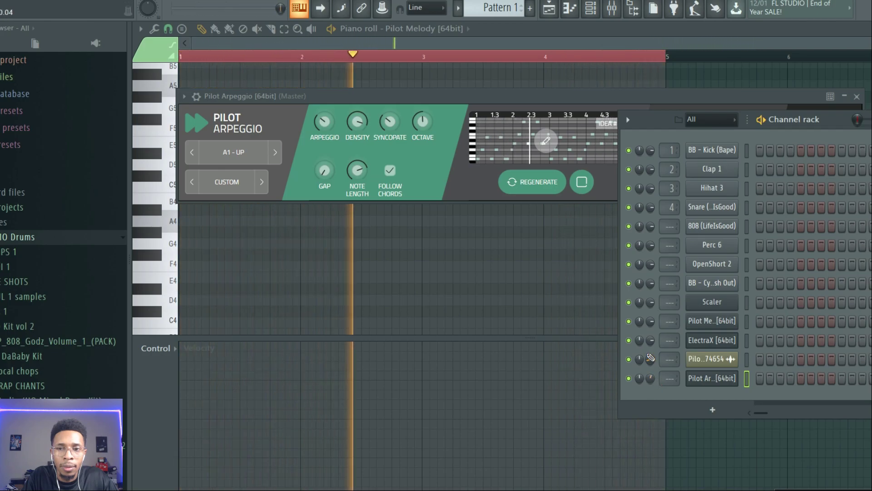
pyautogui.moveTo(652, 381); pyautogui.dragTo(651, 367)
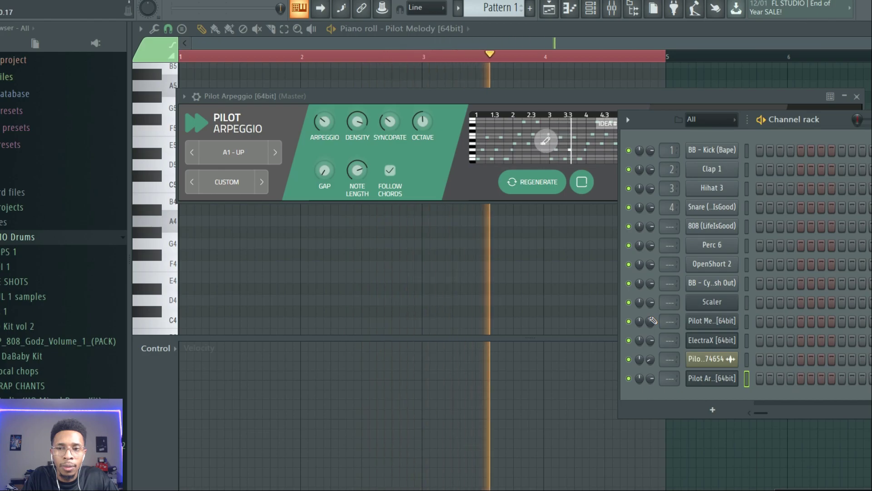
# Step: Open Pilot Arpeggio's instrument browser and change its instrument from FME Piano to Fox With Me
pyautogui.click(536, 100)
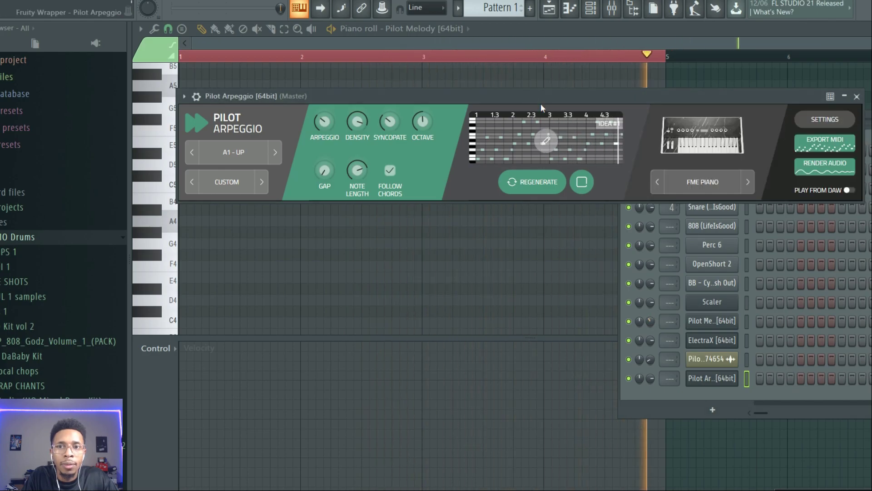
pyautogui.click(705, 189)
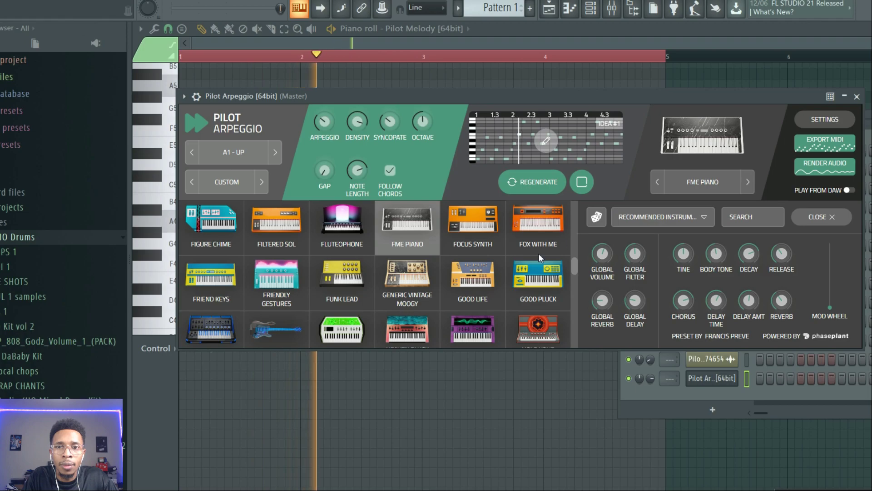
pyautogui.click(538, 225)
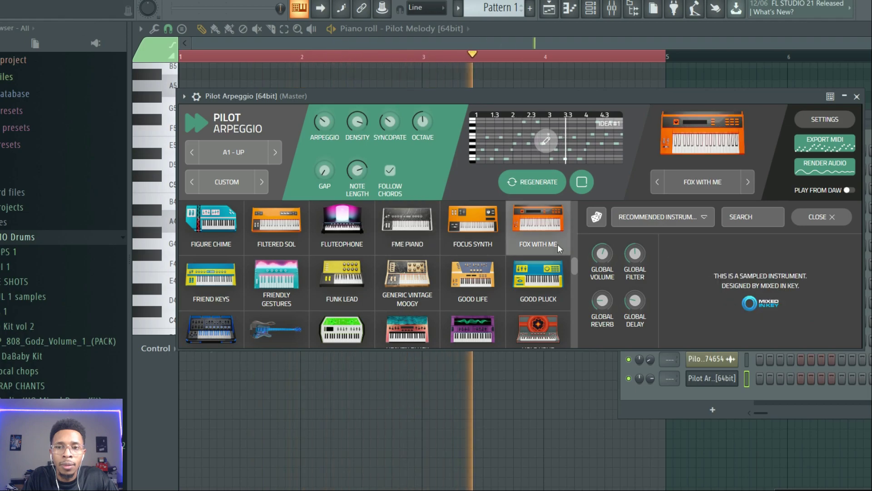
# Step: Set Pilot Melody's instrument to Friend Keys, adjust its channel volume and stop playback
pyautogui.click(676, 394)
pyautogui.click(719, 322)
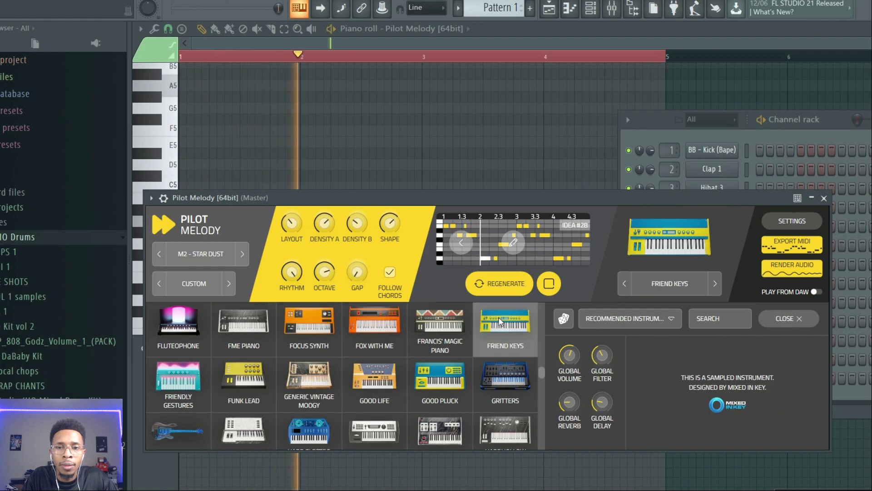
pyautogui.click(833, 391)
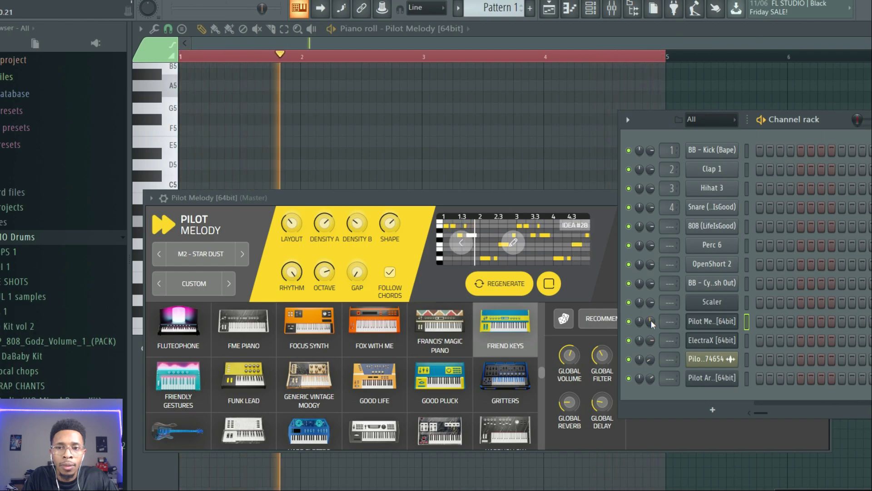
pyautogui.press('space')
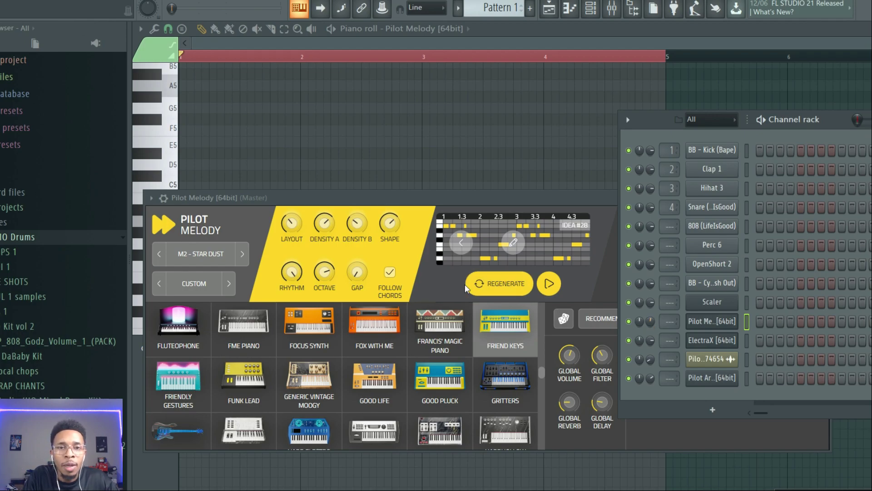
# Step: Move the Pilot Melody window up and lower its Density A control to generate a sparser melody
pyautogui.moveTo(416, 196); pyautogui.dragTo(435, 56)
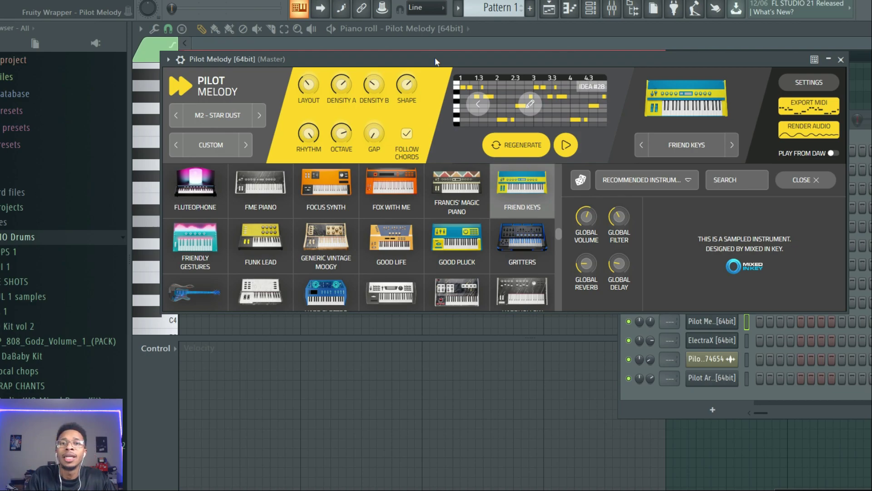
pyautogui.moveTo(341, 88); pyautogui.dragTo(341, 112)
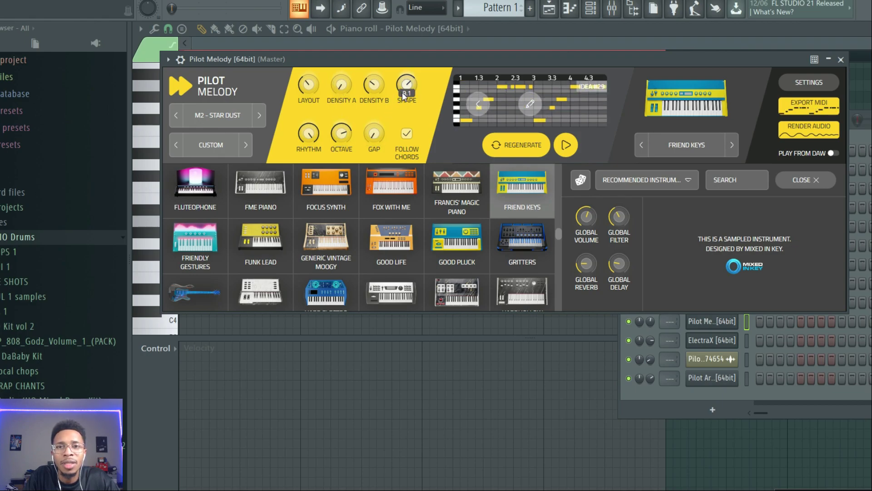